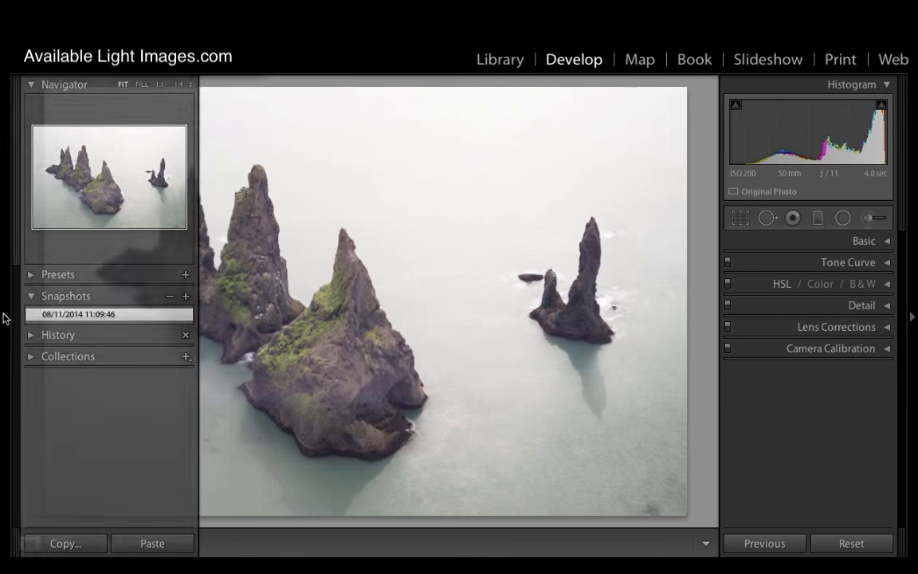
Reveal the hidden panels beside the sea stacks photo and examine the list of preset groups.
{"action": "left_click", "coordinate": [4, 318]}
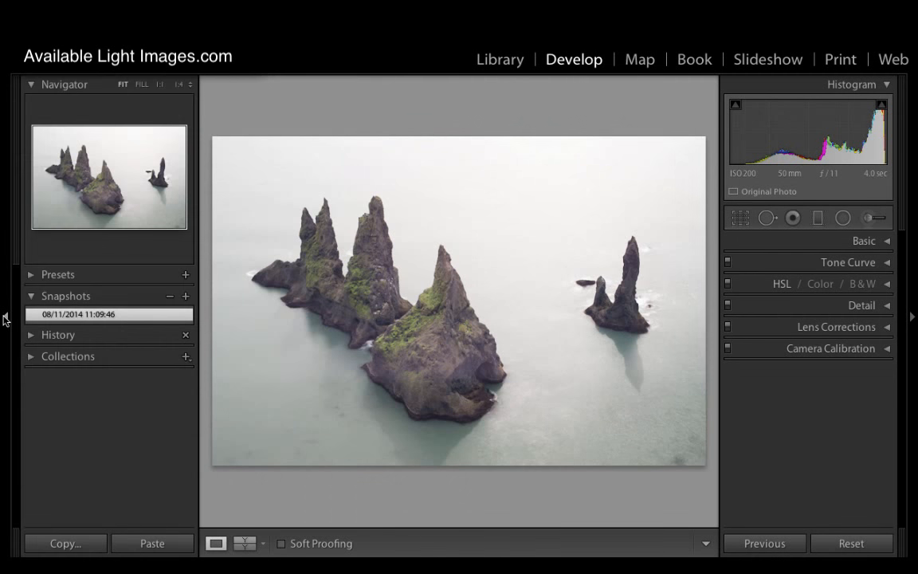
{"action": "left_click", "coordinate": [60, 275]}
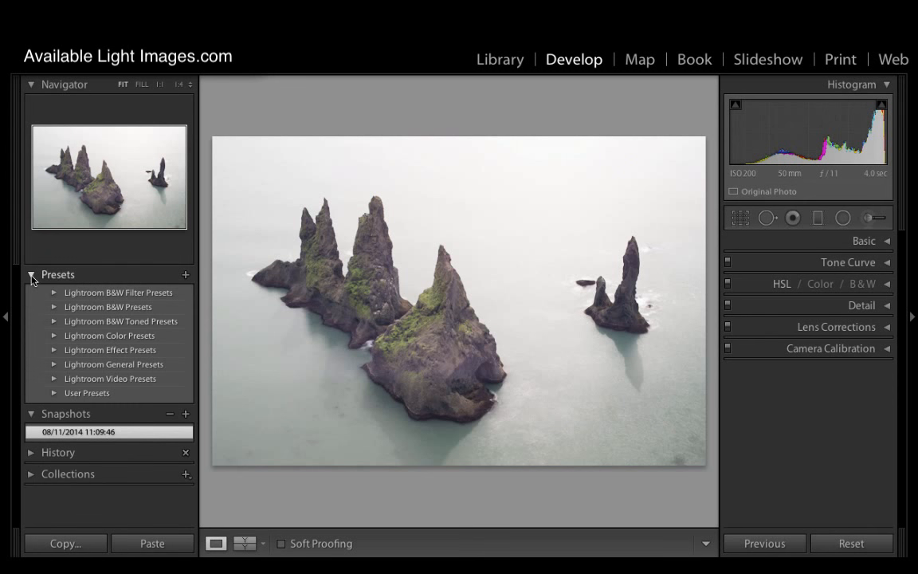
{"action": "left_click", "coordinate": [32, 276]}
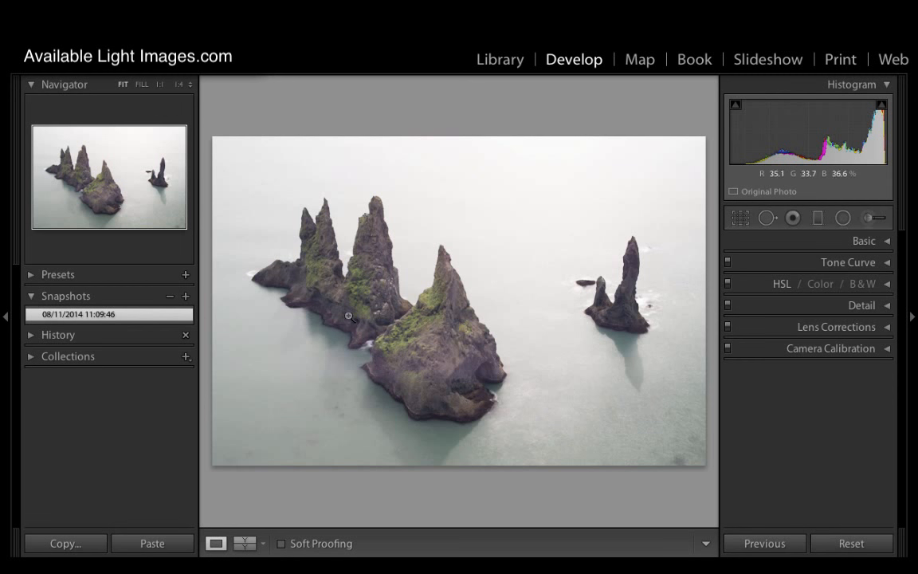
{"action": "left_click", "coordinate": [185, 296]}
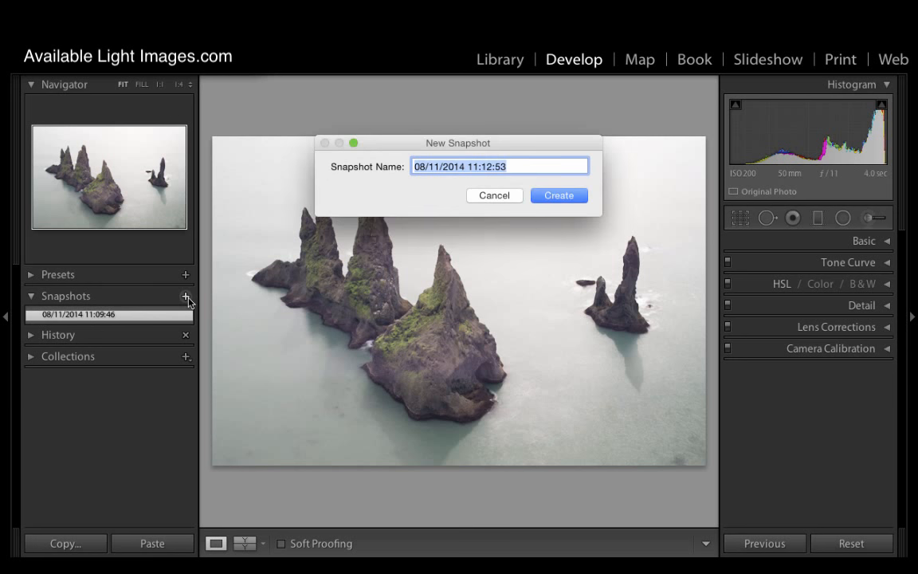
{"action": "left_click", "coordinate": [482, 196]}
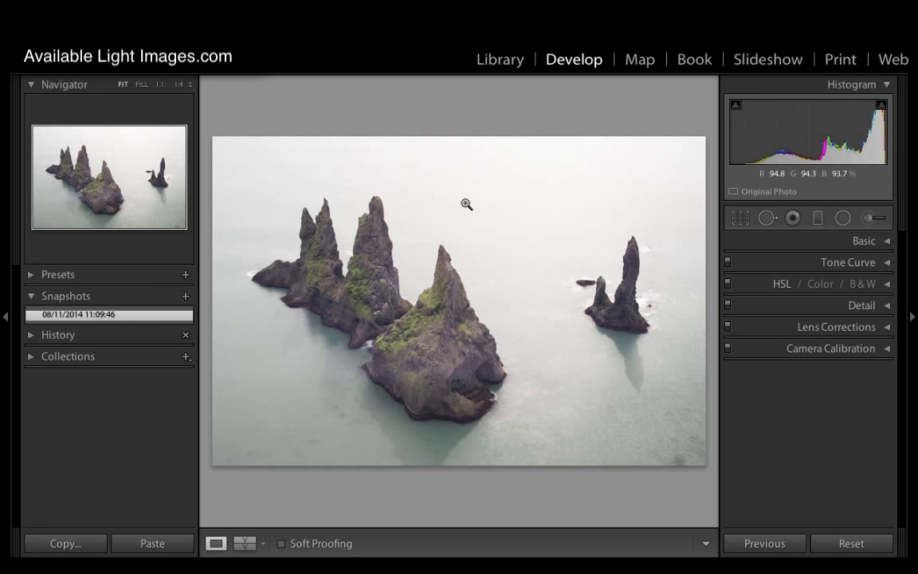
{"action": "left_click", "coordinate": [6, 319]}
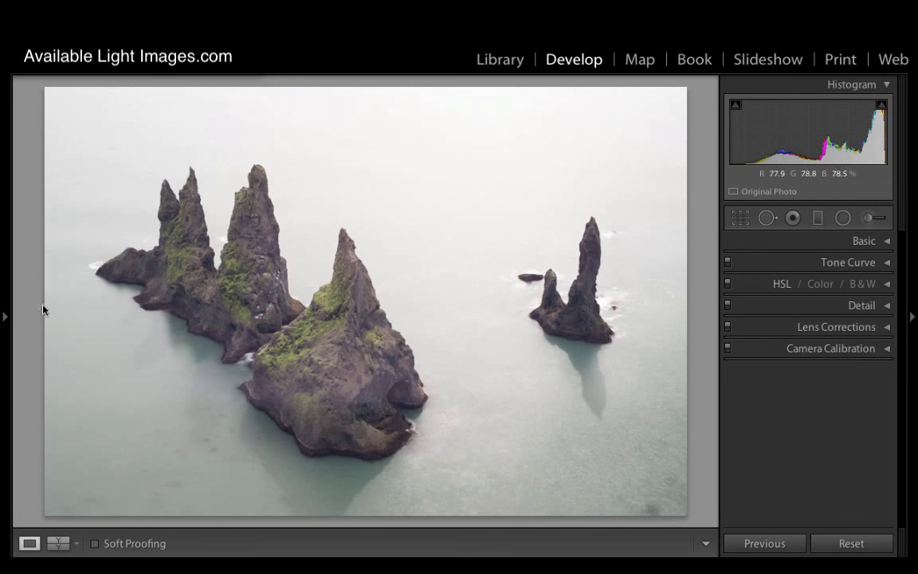
In the Basic adjustments, set Temp to 4332, Exposure −2.10, Shadows +68, Whites +37, Blacks −2, Clarity +20 and Vibrance +17.
{"action": "left_click", "coordinate": [5, 318]}
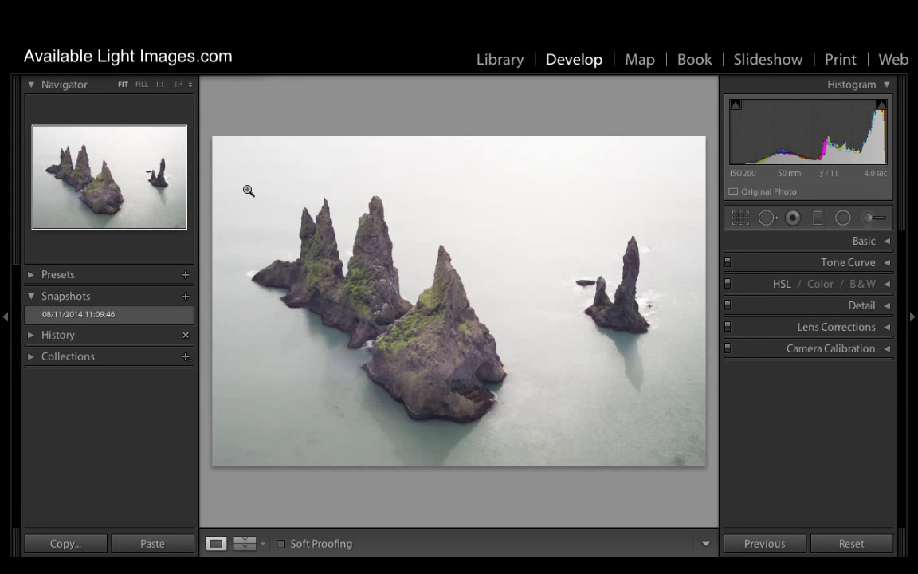
{"action": "left_click", "coordinate": [799, 243]}
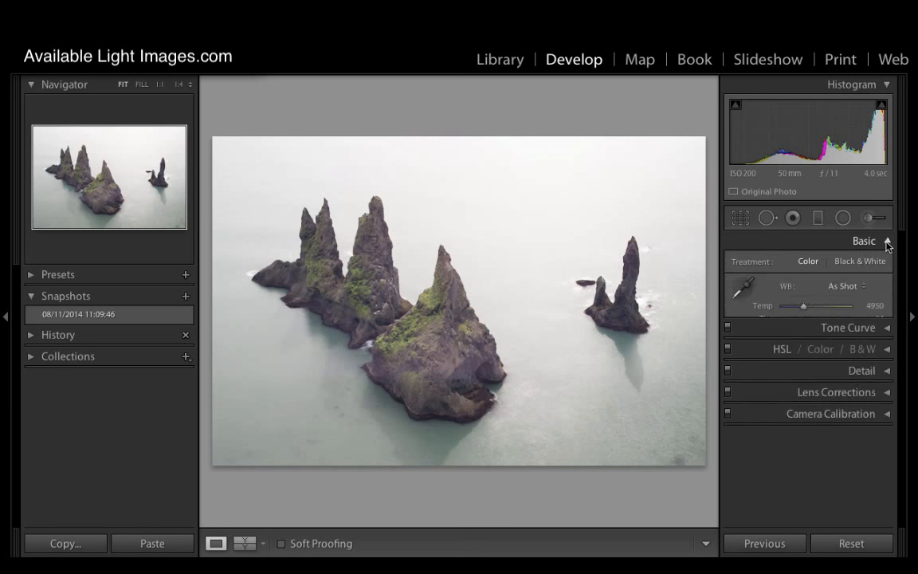
{"action": "scroll", "coordinate": [821, 353], "scroll_direction": "down", "scroll_amount": 1}
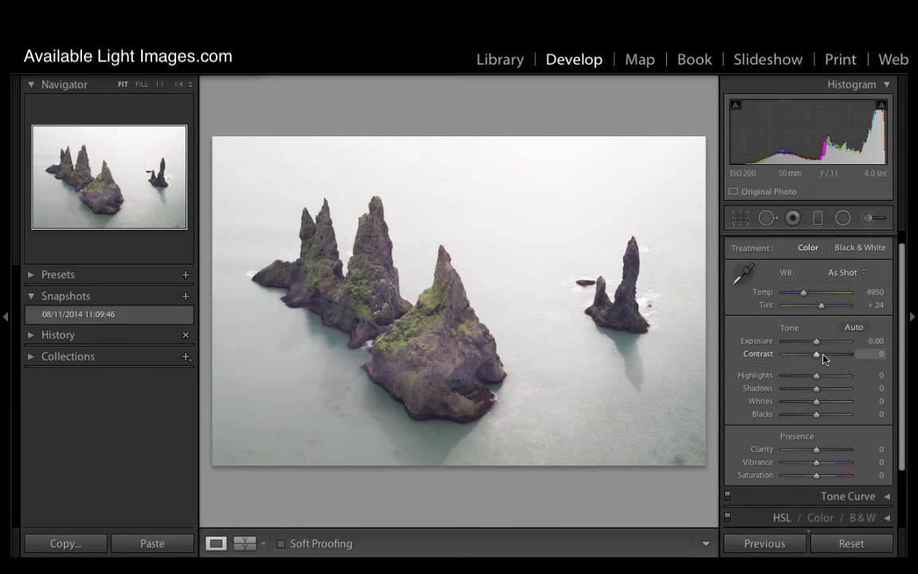
{"action": "left_click_drag", "start_coordinate": [815, 345], "coordinate": [802, 345]}
{"action": "left_click_drag", "start_coordinate": [815, 386], "coordinate": [814, 414]}
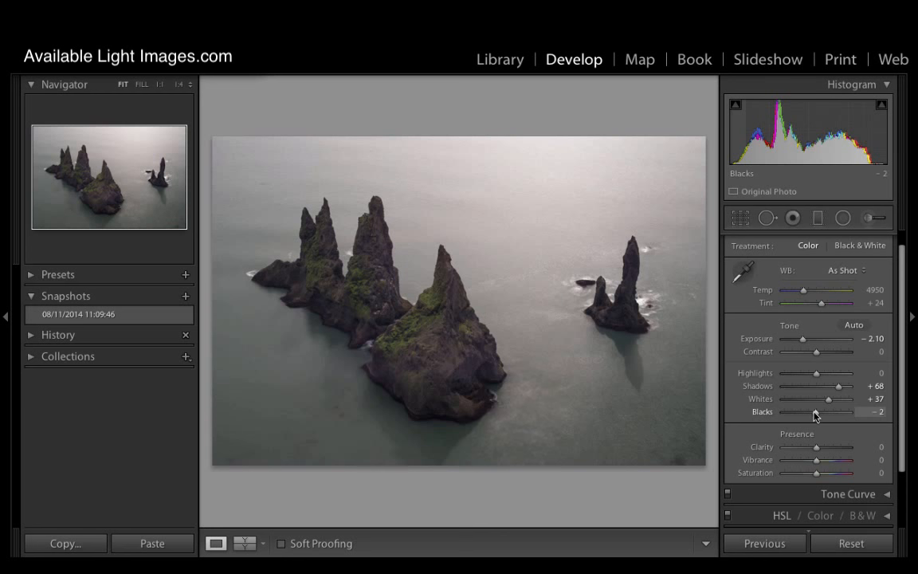
{"action": "left_click_drag", "start_coordinate": [804, 290], "coordinate": [797, 296]}
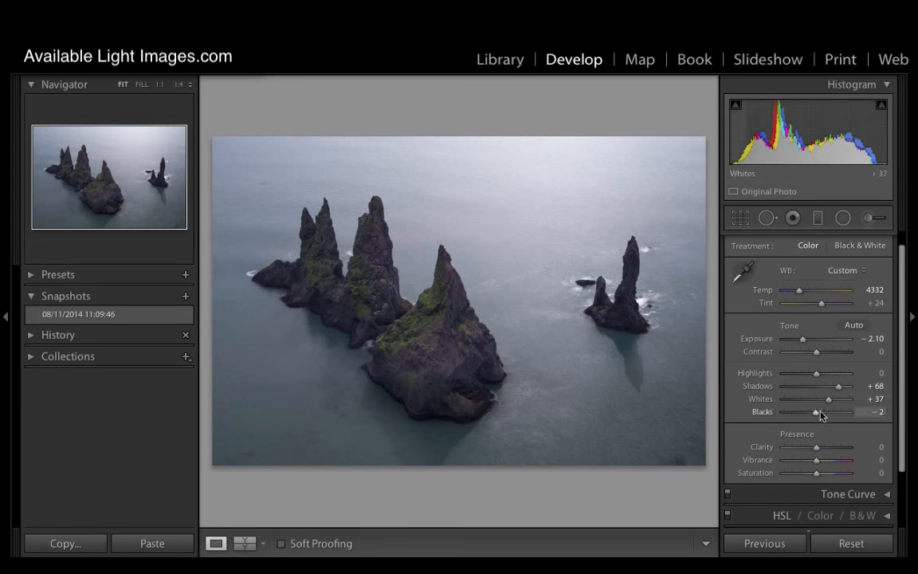
{"action": "left_click_drag", "start_coordinate": [816, 447], "coordinate": [822, 462]}
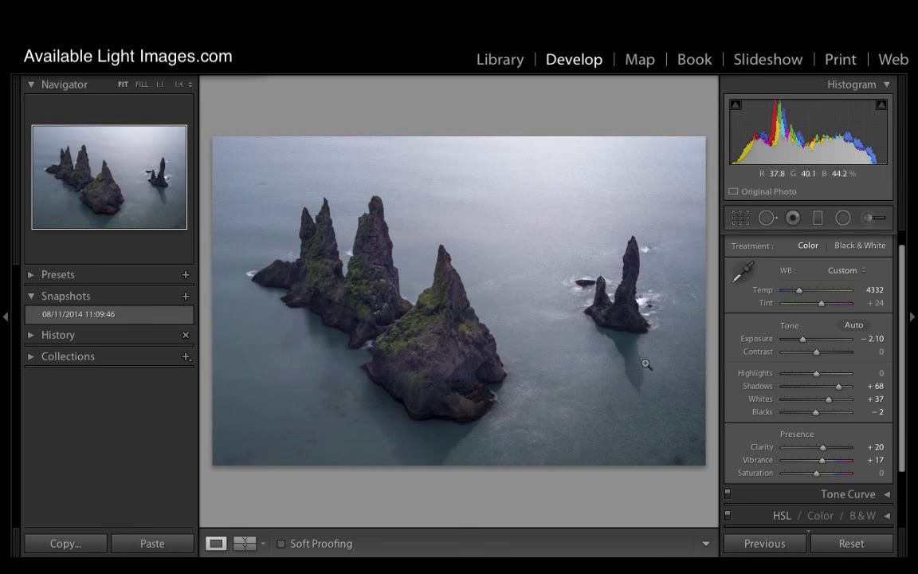
Save the darker, bluer edit as a snapshot with the default name, and alternate between it and the original snapshot to compare them.
{"action": "left_click", "coordinate": [184, 298]}
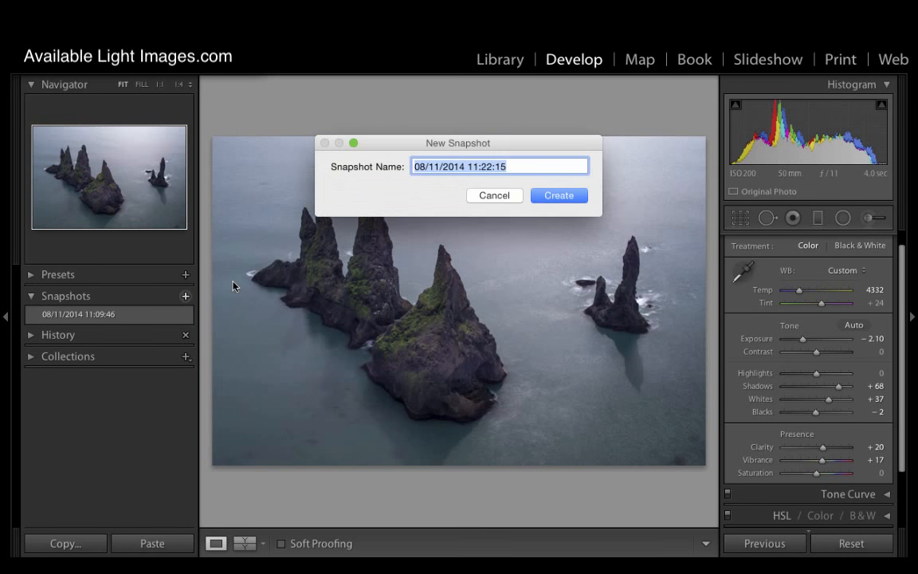
{"action": "left_click", "coordinate": [547, 196]}
{"action": "left_click", "coordinate": [139, 318]}
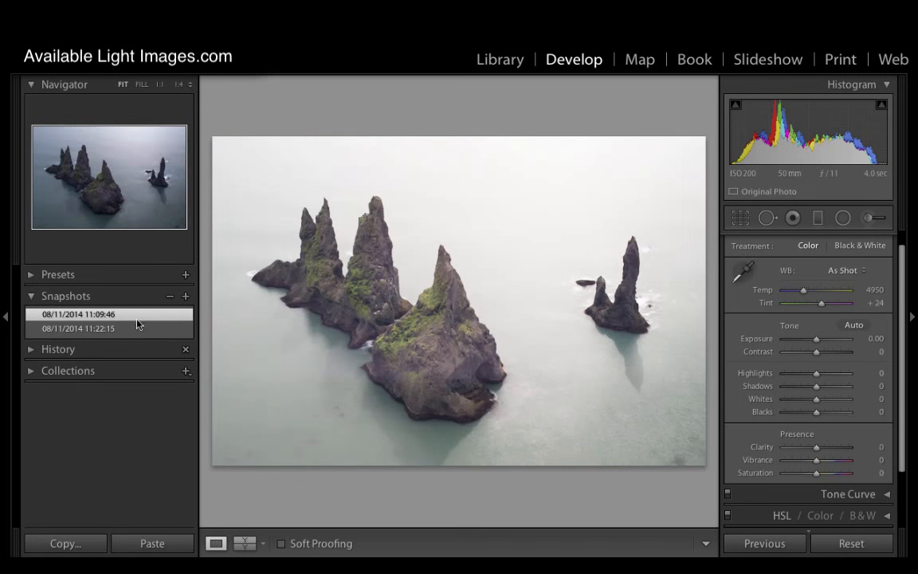
{"action": "left_click", "coordinate": [125, 330]}
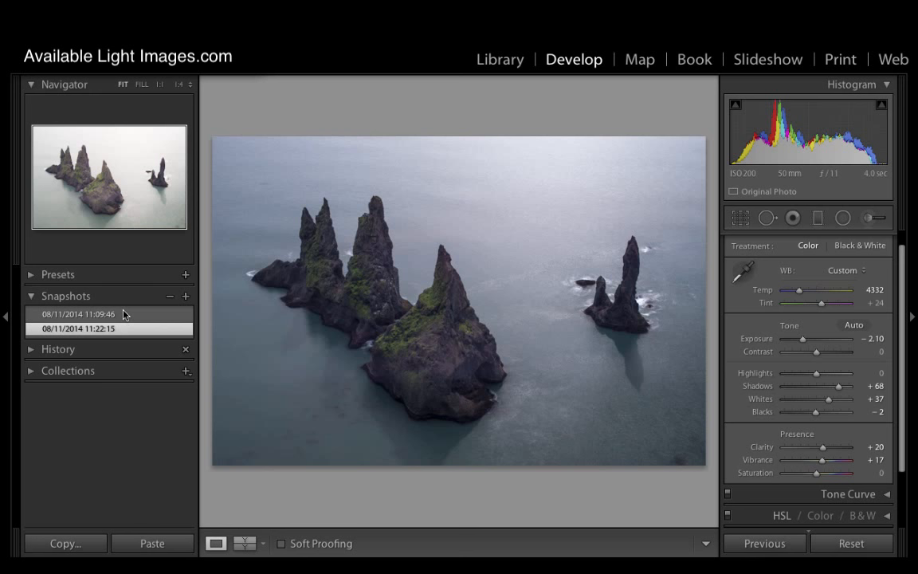
{"action": "left_click", "coordinate": [125, 317]}
{"action": "left_click", "coordinate": [118, 329]}
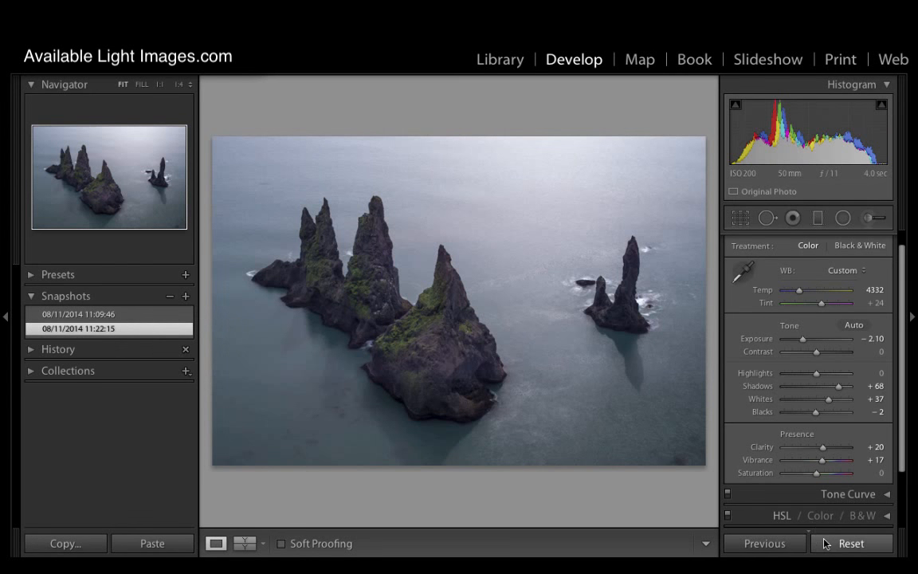
Reset the photo, then convert it to Black & White with Exposure +1.85, Contrast +45, Highlights −19, Whites +5, Blacks −47 and Clarity +44.
{"action": "left_click", "coordinate": [850, 542]}
{"action": "left_click", "coordinate": [863, 247]}
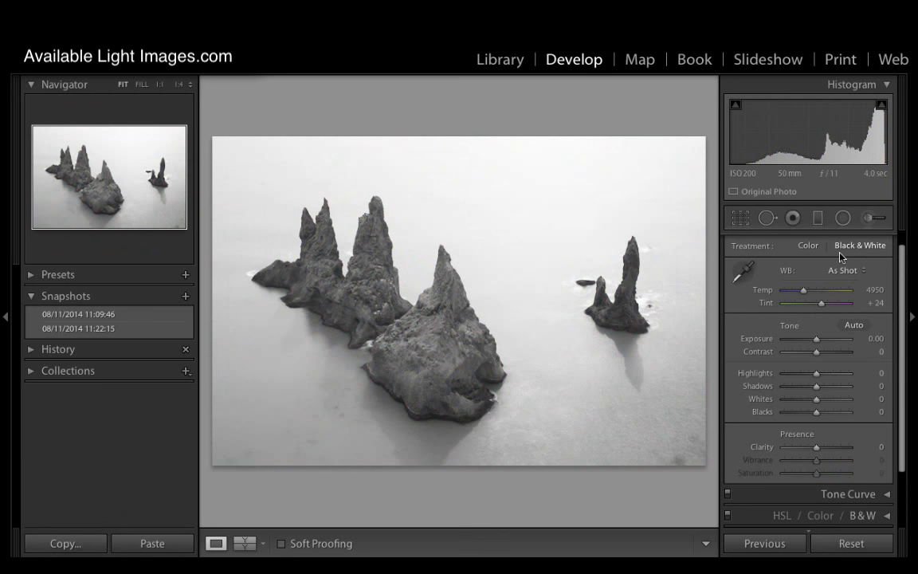
{"action": "left_click_drag", "start_coordinate": [825, 342], "coordinate": [829, 340]}
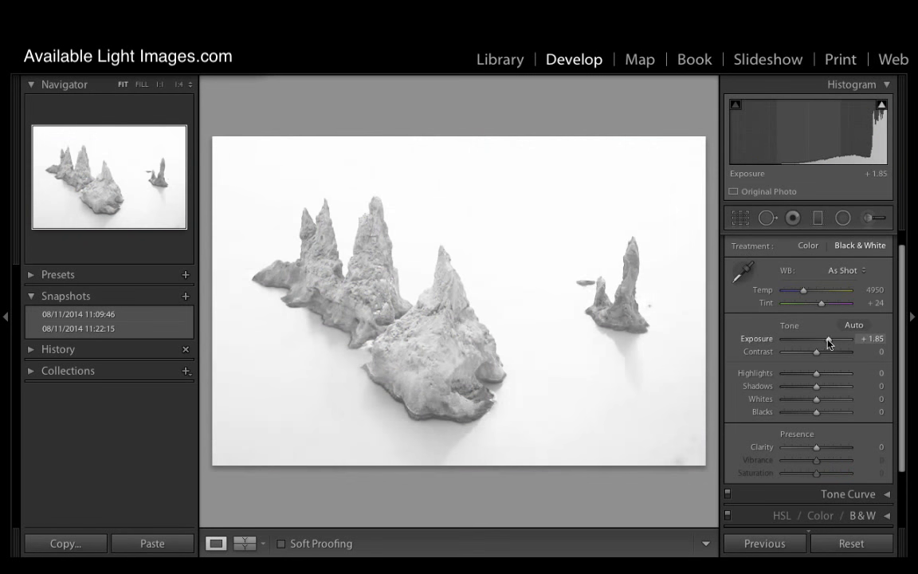
{"action": "left_click_drag", "start_coordinate": [815, 411], "coordinate": [802, 412]}
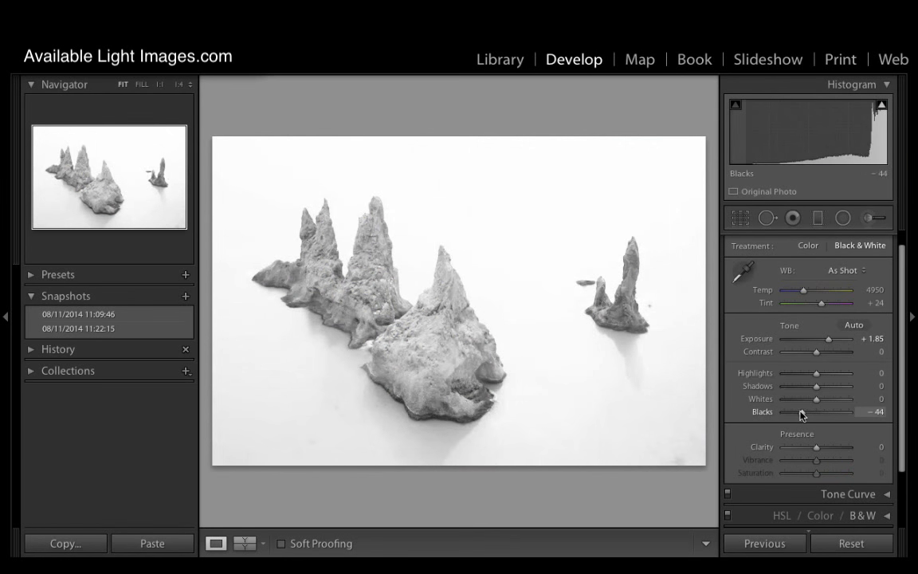
{"action": "left_click_drag", "start_coordinate": [816, 351], "coordinate": [810, 376]}
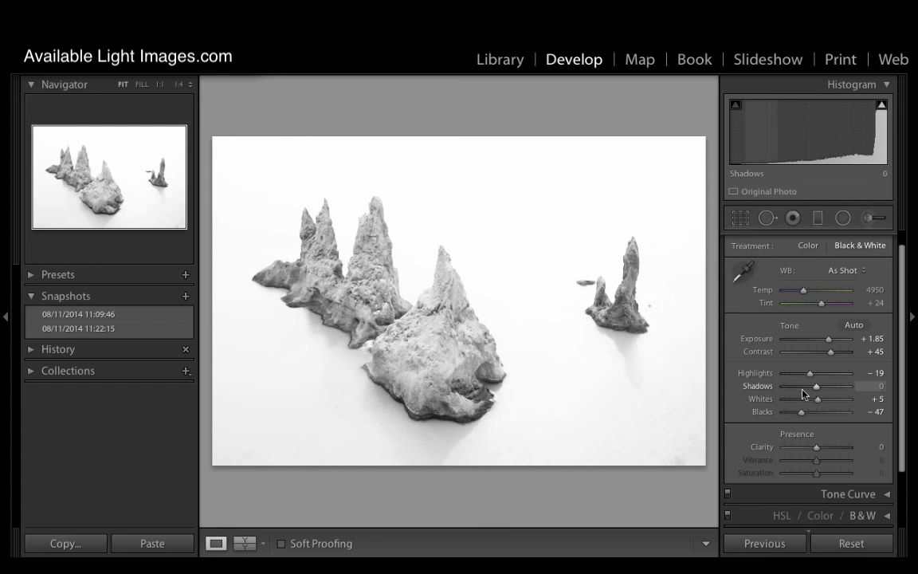
{"action": "left_click_drag", "start_coordinate": [816, 449], "coordinate": [829, 450]}
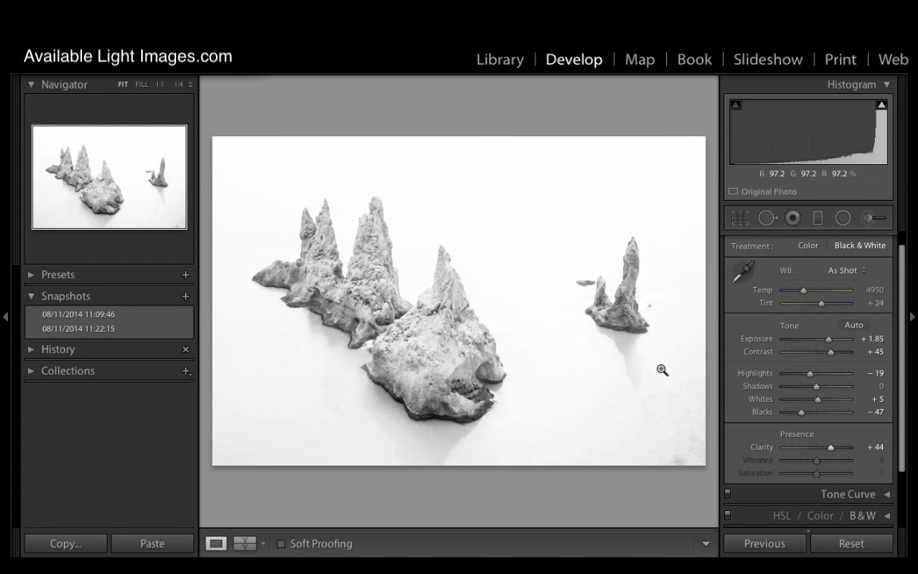
Save the black-and-white edit as a snapshot with the default name, and switch among all three snapshots to compare the versions.
{"action": "left_click", "coordinate": [186, 297]}
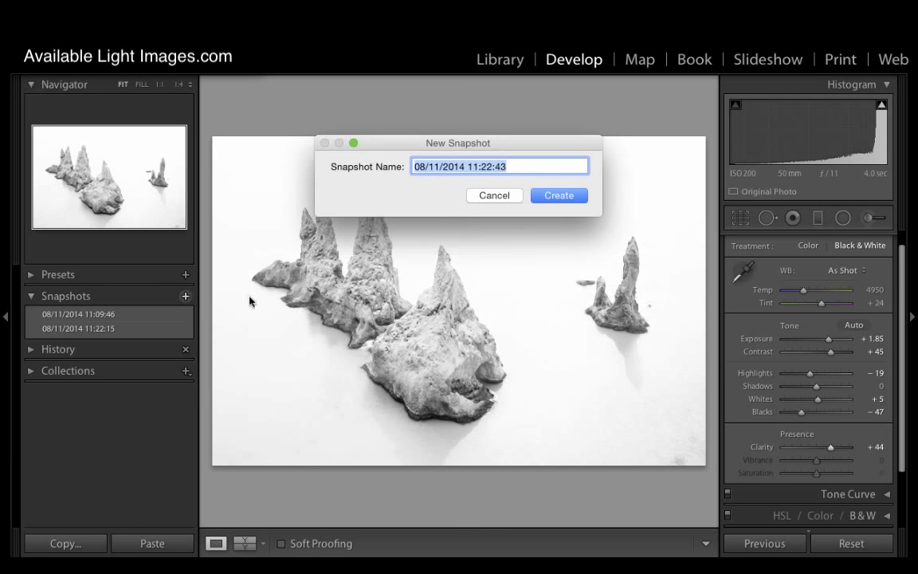
{"action": "left_click", "coordinate": [576, 194]}
{"action": "left_click", "coordinate": [125, 335]}
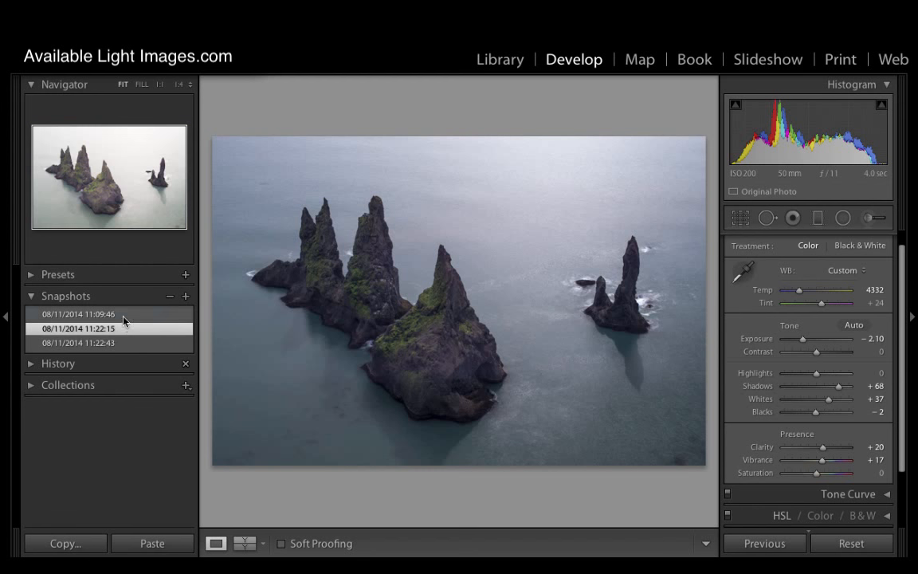
{"action": "left_click", "coordinate": [123, 315]}
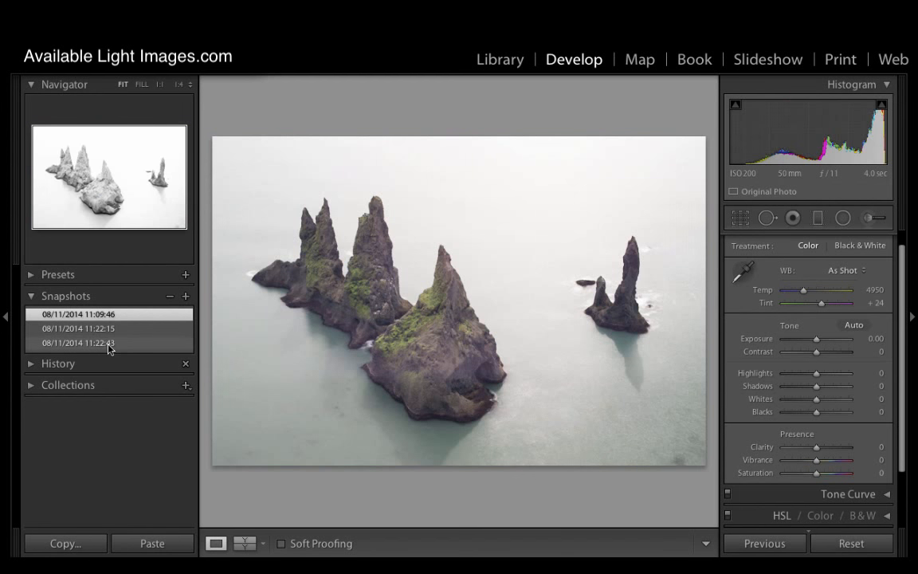
{"action": "left_click", "coordinate": [108, 344]}
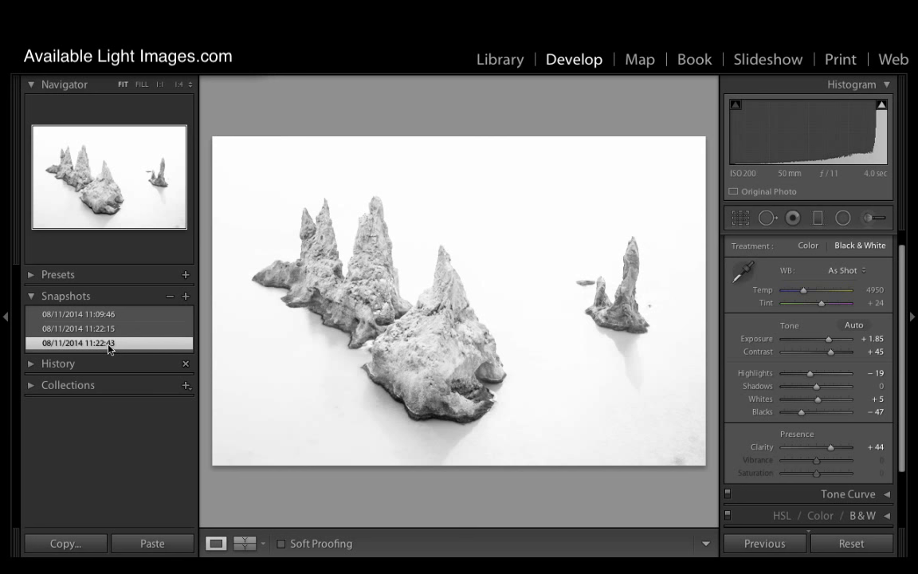
{"action": "left_click", "coordinate": [110, 330]}
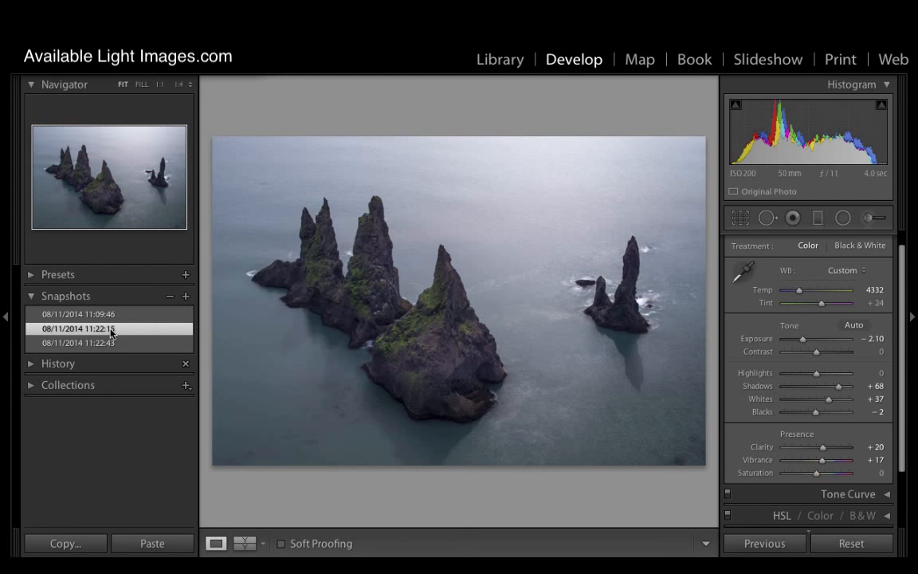
{"action": "left_click", "coordinate": [108, 316]}
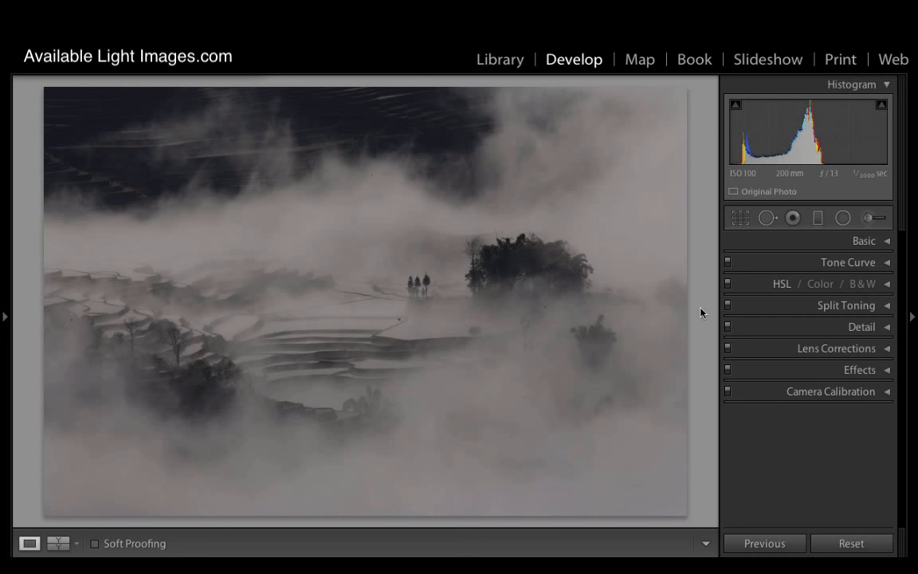
Remove the most prominent dark dust spot in the fog near the photo's lower edge with the Heal spot brush at size 26.
{"action": "left_click", "coordinate": [134, 497]}
{"action": "left_click_drag", "start_coordinate": [230, 410], "coordinate": [439, 352]}
{"action": "left_click_drag", "start_coordinate": [384, 335], "coordinate": [479, 338]}
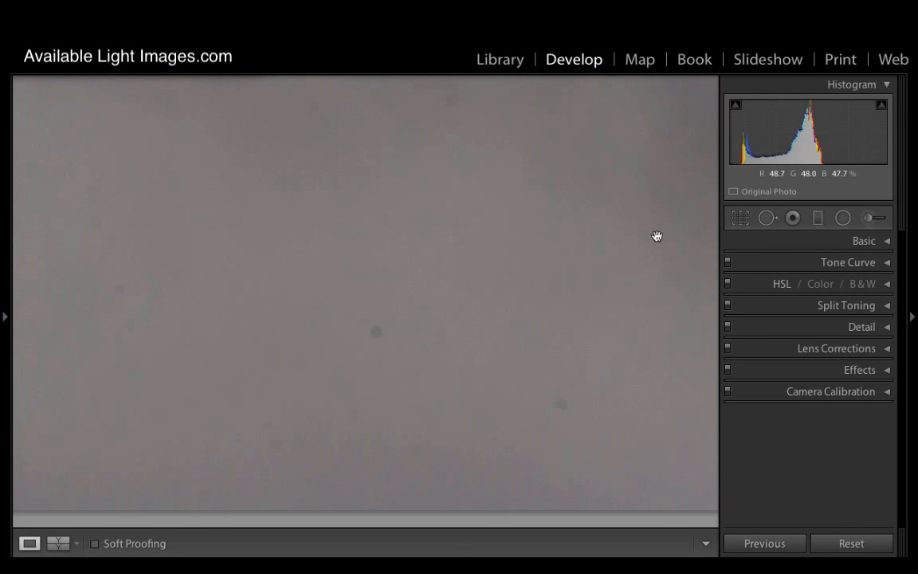
{"action": "left_click", "coordinate": [765, 220]}
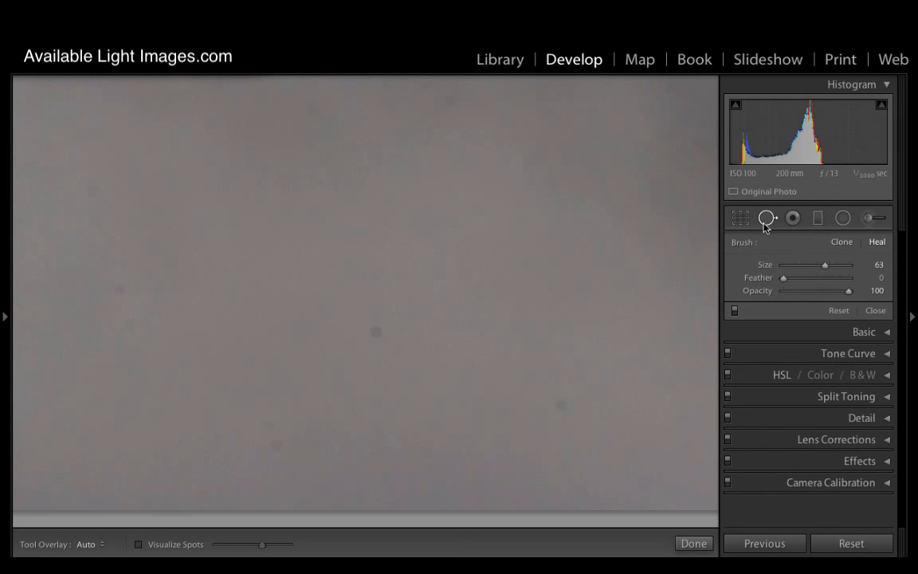
{"action": "scroll", "coordinate": [376, 331], "scroll_direction": "down", "scroll_amount": 5}
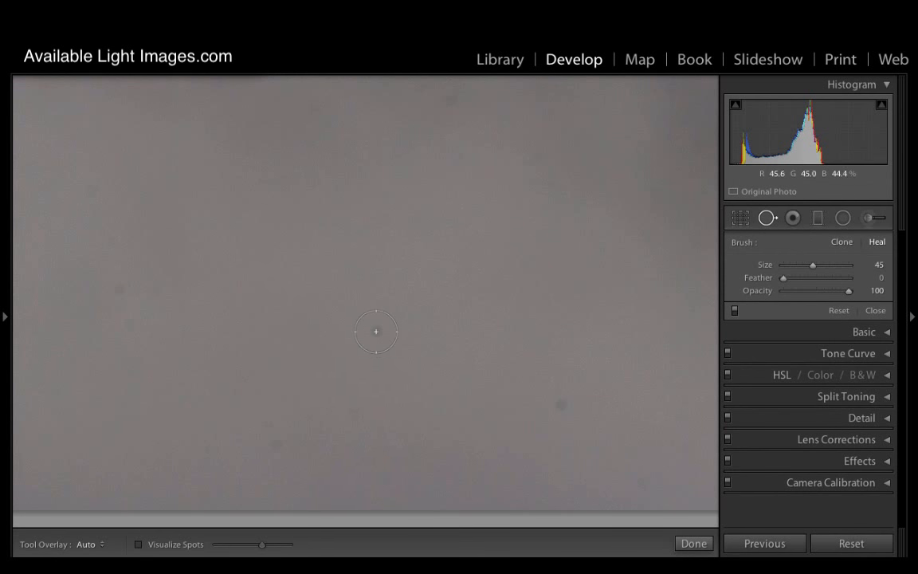
{"action": "scroll", "coordinate": [376, 331], "scroll_direction": "down", "scroll_amount": 3}
{"action": "scroll", "coordinate": [376, 332], "scroll_direction": "down", "scroll_amount": 5}
{"action": "scroll", "coordinate": [376, 331], "scroll_direction": "down", "scroll_amount": 2}
{"action": "left_click_drag", "start_coordinate": [802, 268], "coordinate": [804, 268]}
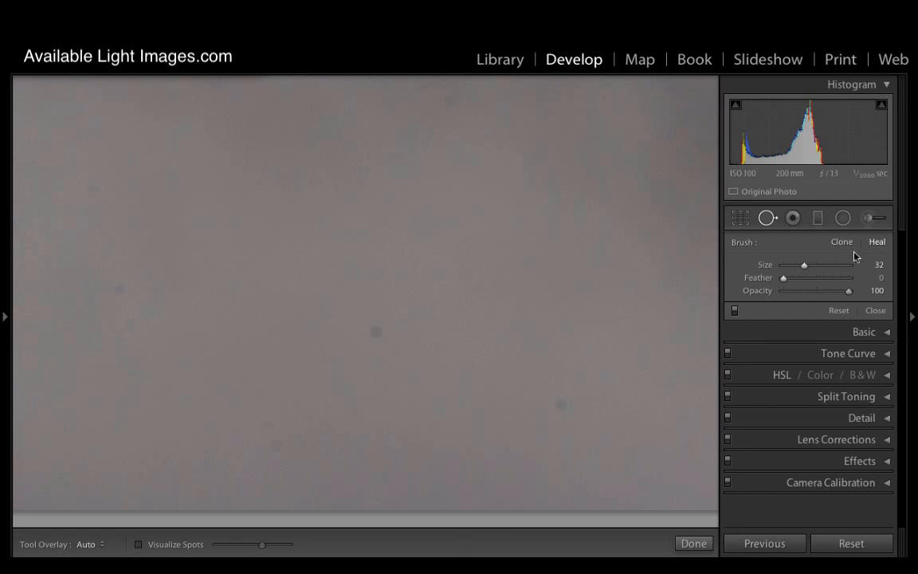
{"action": "scroll", "coordinate": [373, 333], "scroll_direction": "down", "scroll_amount": 3}
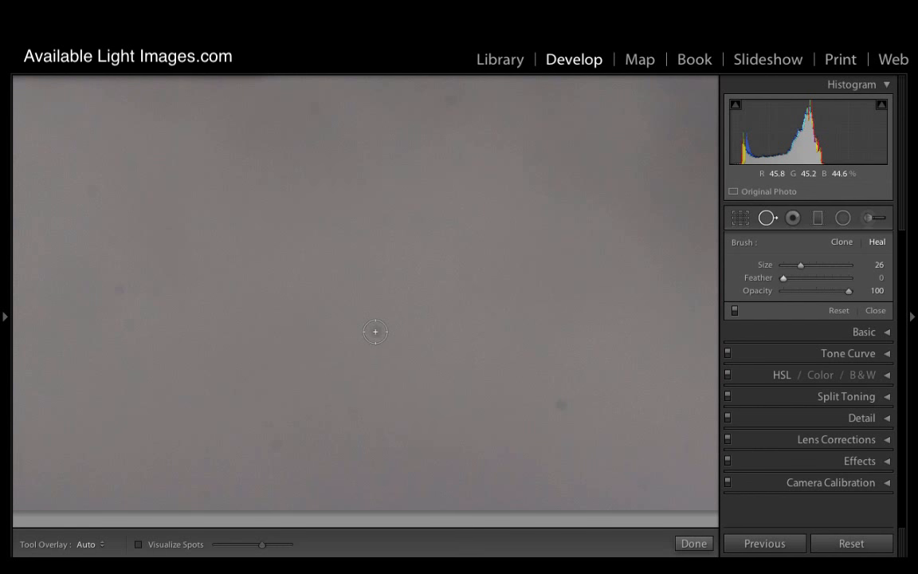
{"action": "left_click", "coordinate": [374, 333]}
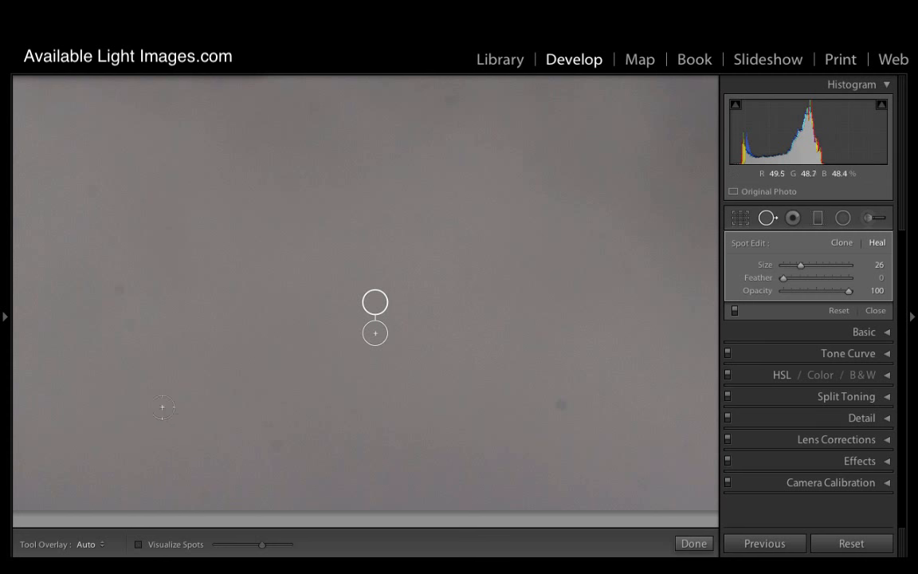
Turn on Visualize Spots and heal the brightest ringed dust spot in the left part of the fog.
{"action": "left_click", "coordinate": [138, 544]}
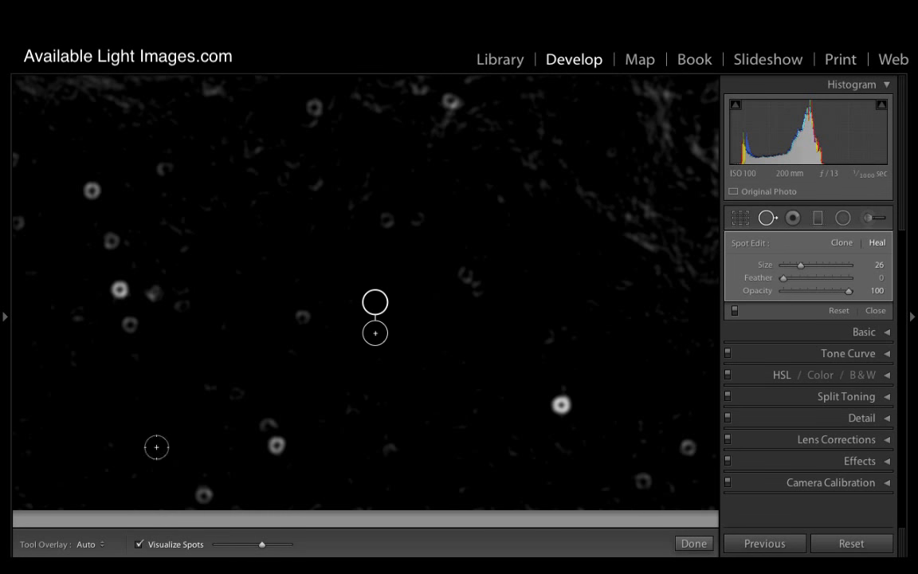
{"action": "left_click", "coordinate": [119, 290]}
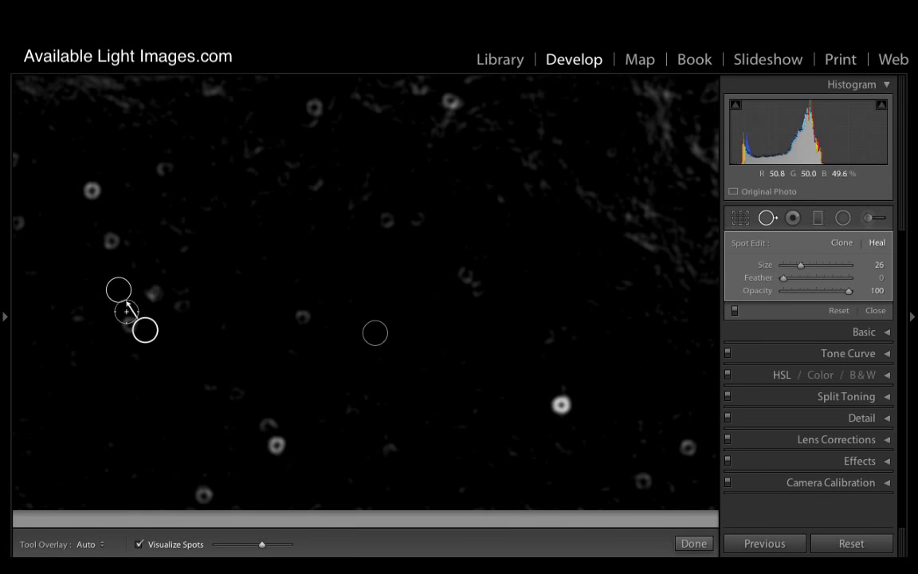
Heal the four ringed dust spots in the left and lower-left fog with the brush at size 26.
{"action": "left_click", "coordinate": [130, 325]}
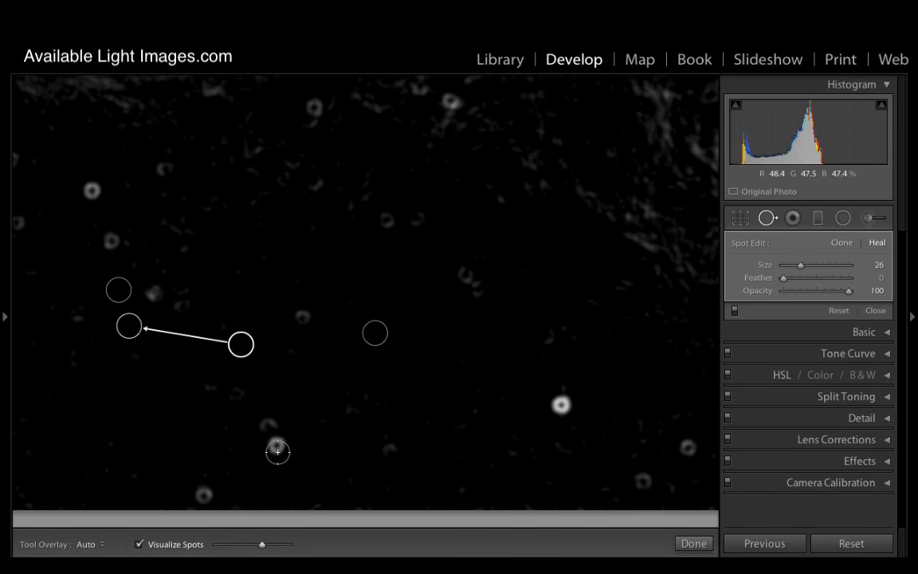
{"action": "left_click", "coordinate": [277, 446]}
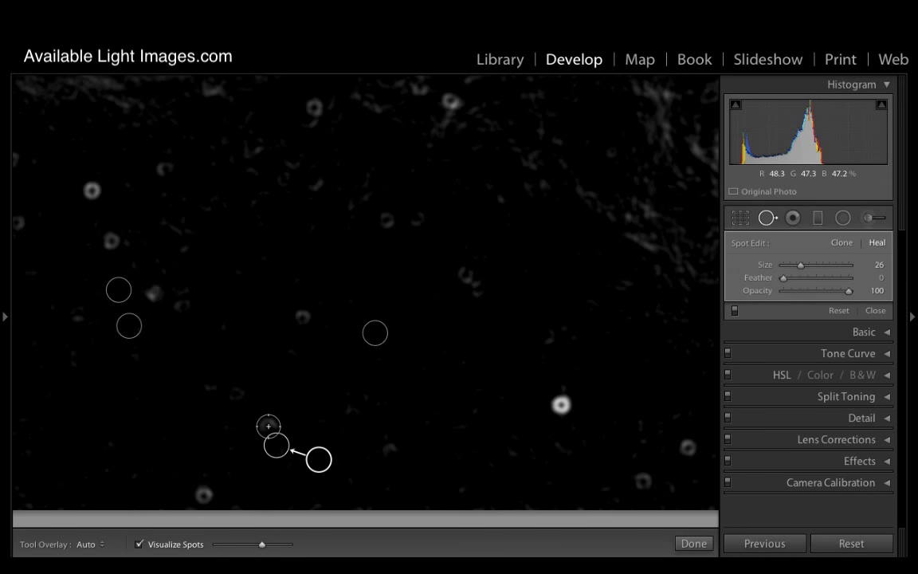
{"action": "left_click", "coordinate": [267, 426]}
{"action": "left_click", "coordinate": [204, 494]}
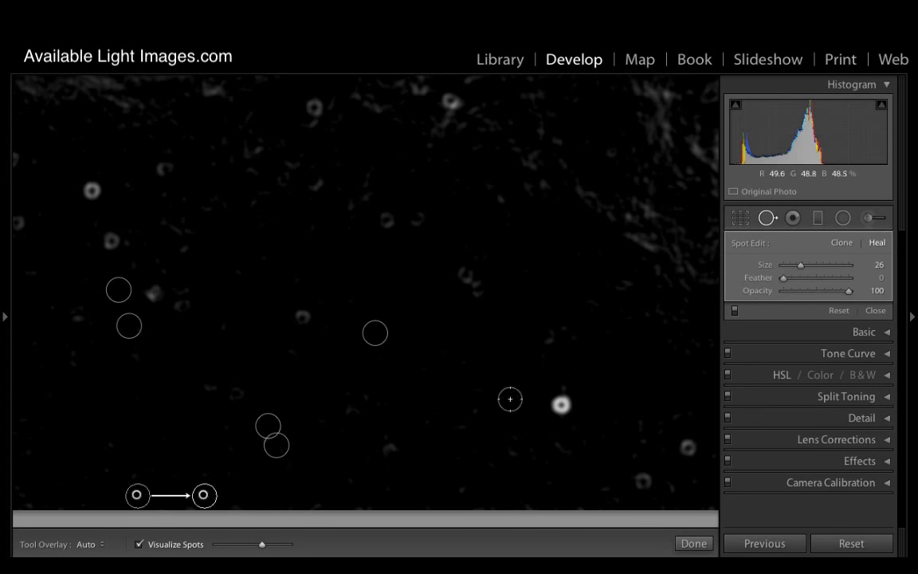
Enlarge the Heal brush to 29 and remove the bright spot, the two rings in the lower-right fog and the faint lower-middle one.
{"action": "scroll", "coordinate": [560, 406], "scroll_direction": "up", "scroll_amount": 3}
{"action": "left_click", "coordinate": [561, 404]}
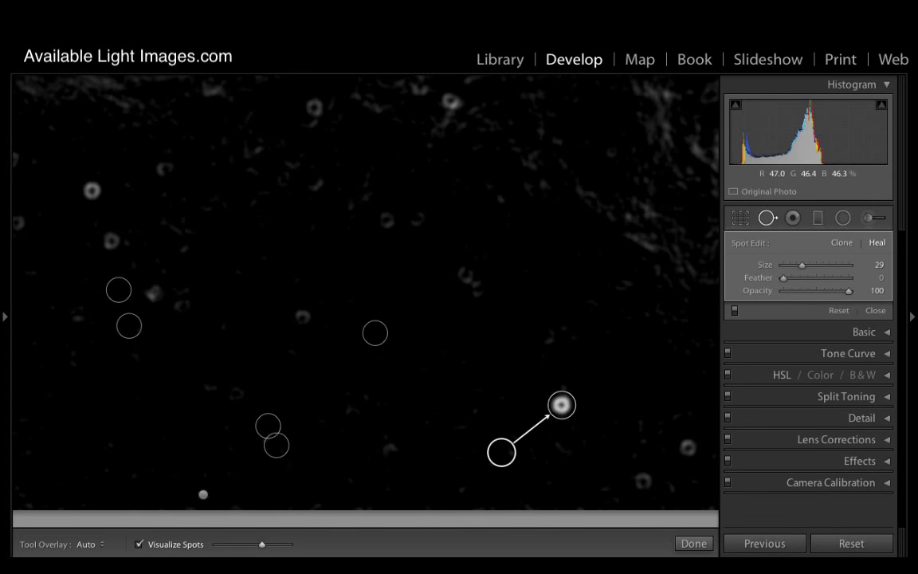
{"action": "left_click", "coordinate": [642, 481]}
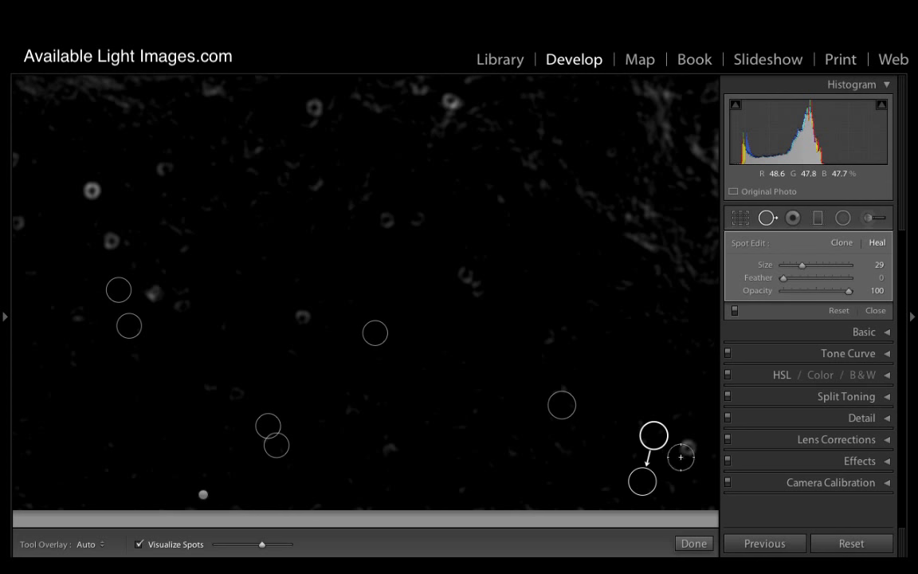
{"action": "left_click", "coordinate": [690, 447]}
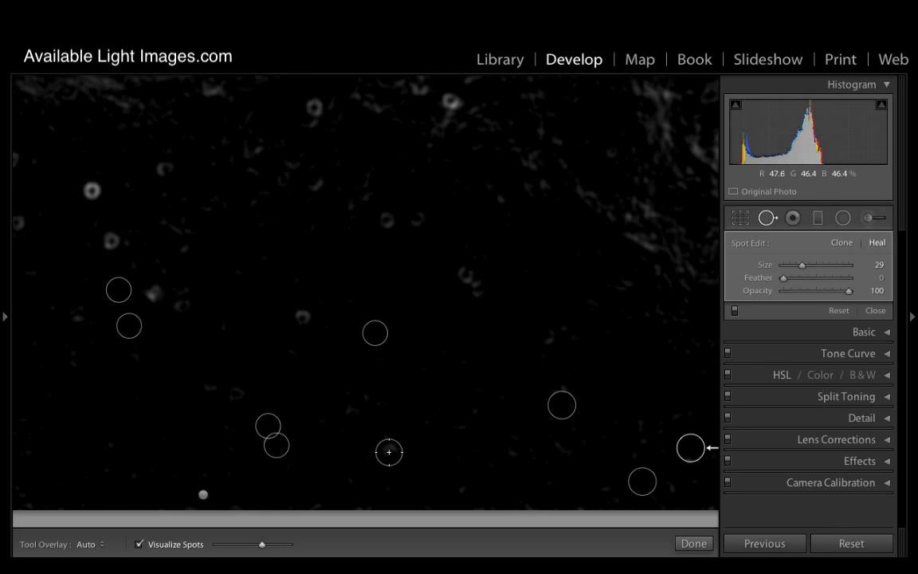
{"action": "left_click", "coordinate": [389, 451]}
Heal the ringed spot left of centre and the four remaining ones toward the upper left with the size 29 brush.
{"action": "left_click", "coordinate": [303, 318]}
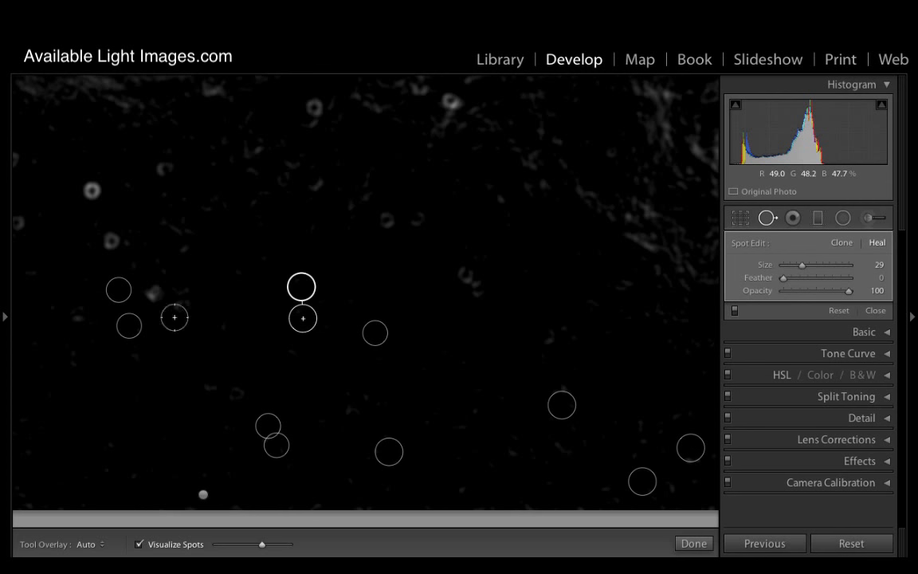
{"action": "left_click", "coordinate": [156, 296]}
{"action": "left_click", "coordinate": [112, 241]}
{"action": "left_click", "coordinate": [91, 191]}
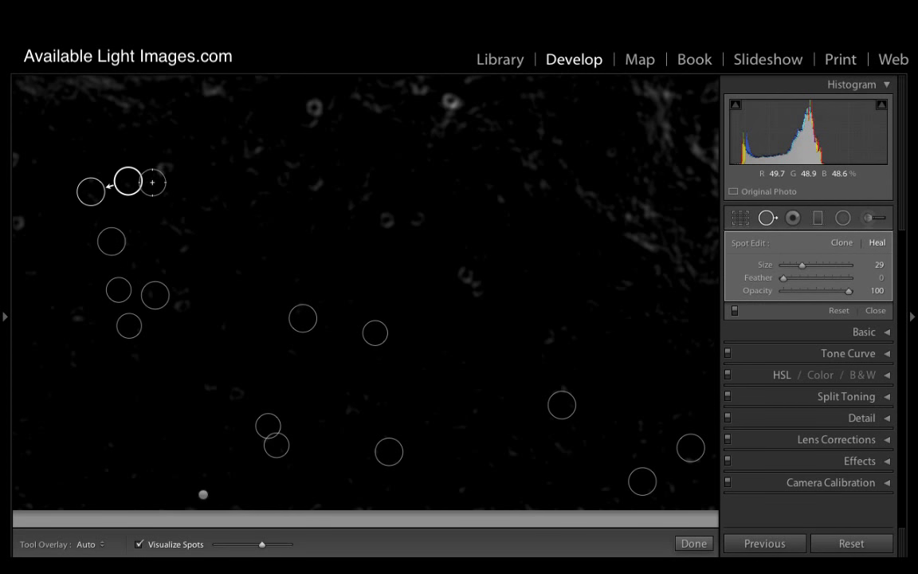
{"action": "left_click", "coordinate": [163, 168]}
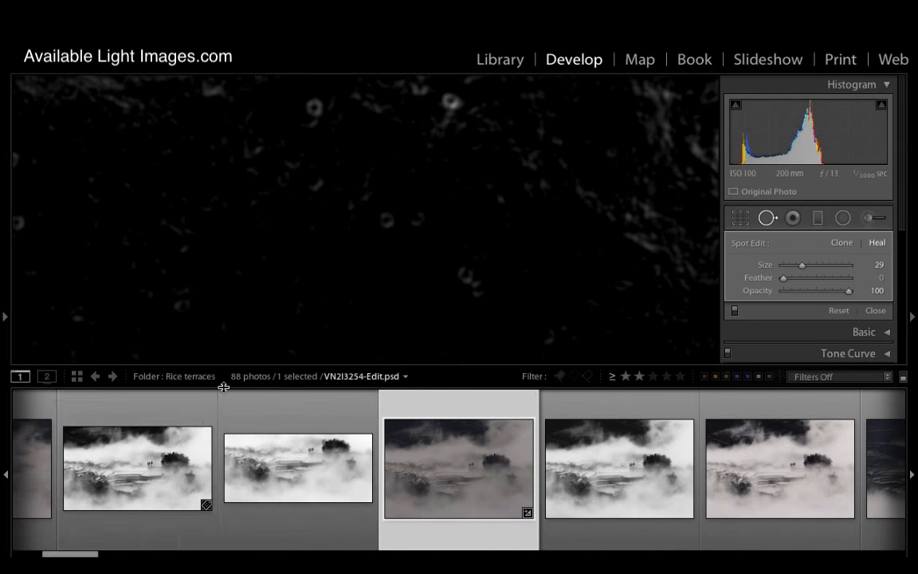
Turn off Visualize Spots and close the Spot Removal tool.
{"action": "left_click", "coordinate": [140, 544]}
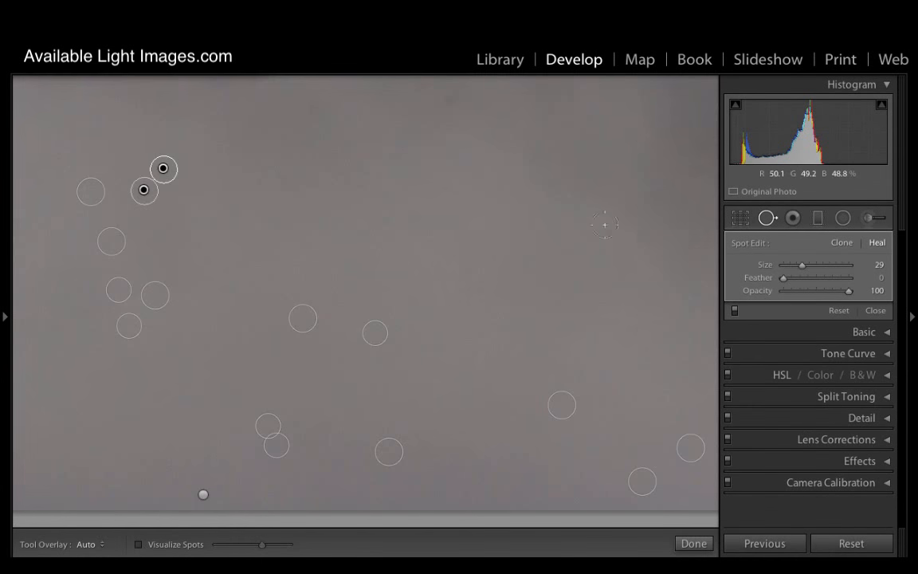
{"action": "left_click", "coordinate": [766, 217]}
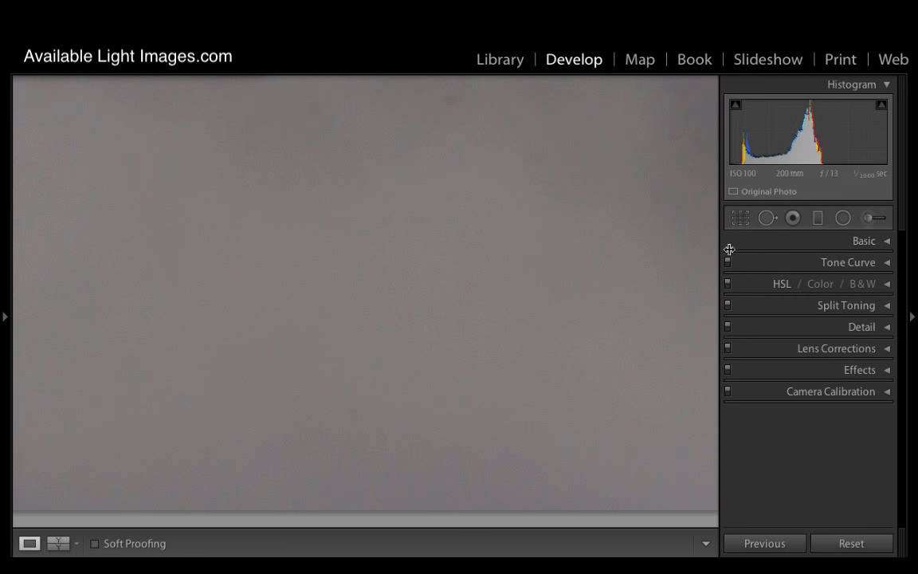
{"action": "left_click", "coordinate": [548, 264]}
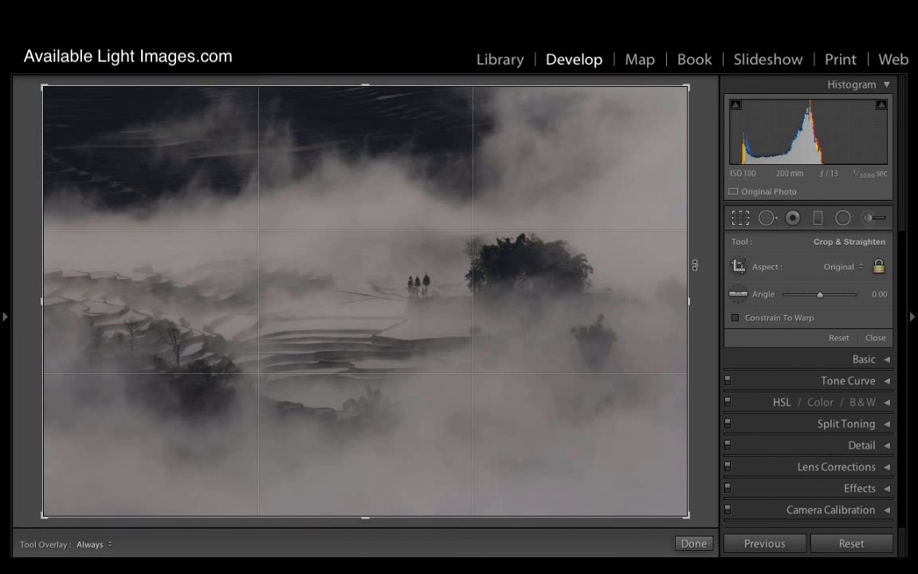
Try the 1 x 1 and 4 x 5 / 8 x 10 crop aspect ratios, shifting the photo within each crop frame.
{"action": "left_click", "coordinate": [840, 267]}
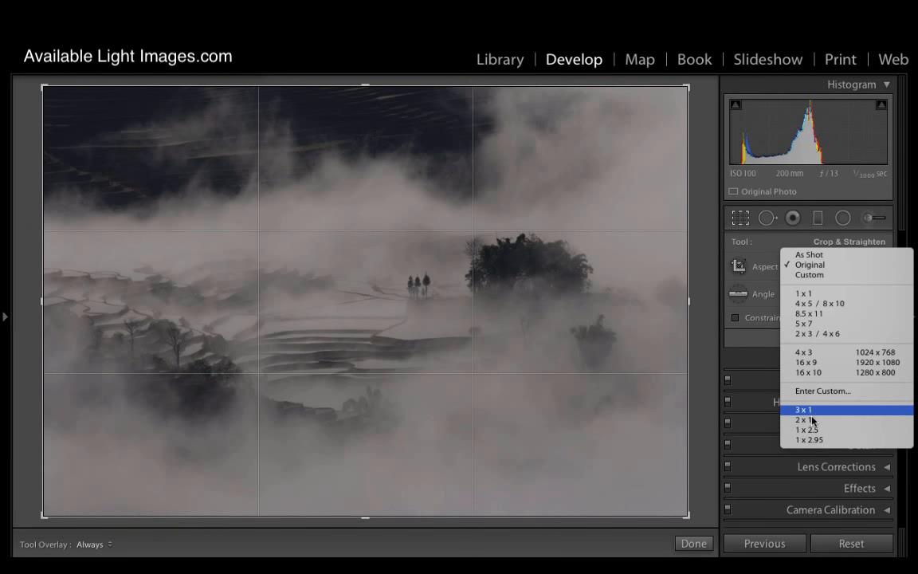
{"action": "left_click", "coordinate": [809, 296]}
{"action": "left_click_drag", "start_coordinate": [492, 313], "coordinate": [567, 322]}
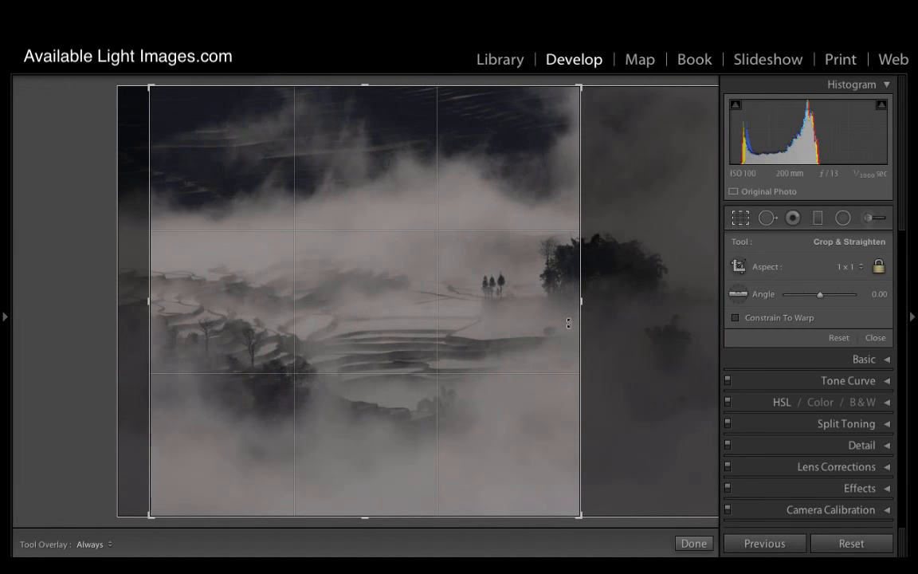
{"action": "left_click", "coordinate": [854, 266]}
{"action": "left_click", "coordinate": [797, 277]}
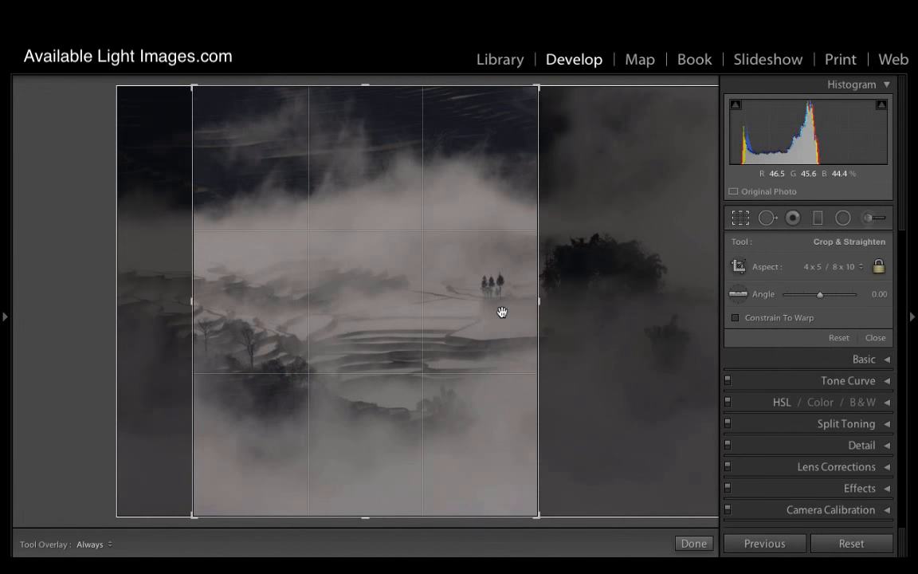
{"action": "mouse_move", "coordinate": [502, 312]}
{"action": "left_mouse_down"}
{"action": "mouse_move", "coordinate": [576, 318]}
{"action": "mouse_move", "coordinate": [516, 322]}
{"action": "left_mouse_up"}
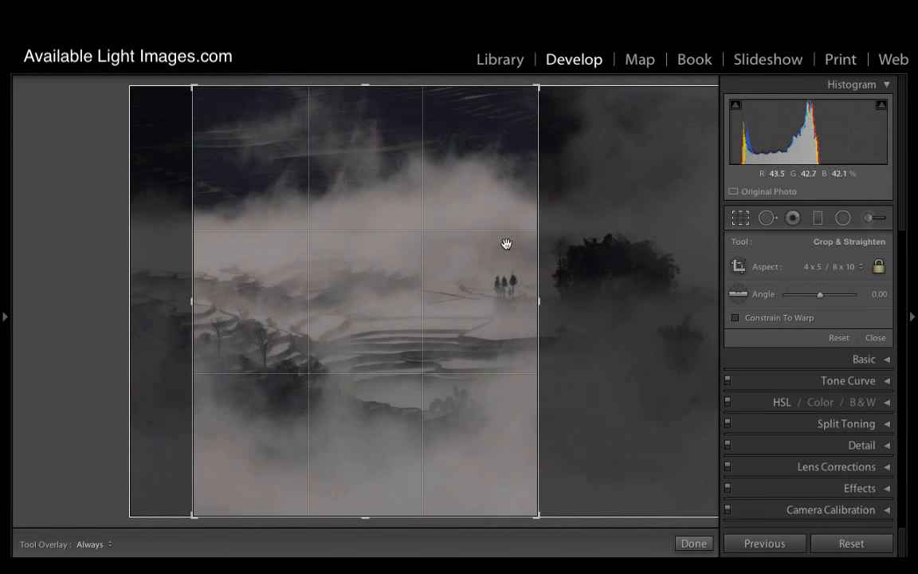
Crop the photo to a full-width 1 x 2.5 panorama framing the trees and terraces, and reopen the Crop tool.
{"action": "left_click", "coordinate": [855, 271]}
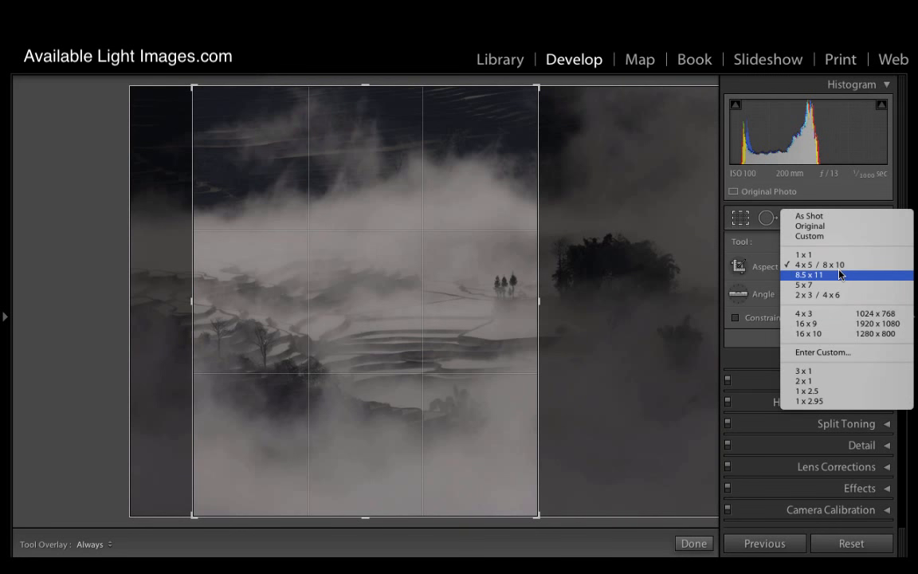
{"action": "left_click", "coordinate": [807, 391]}
{"action": "left_click_drag", "start_coordinate": [451, 89], "coordinate": [616, 159]}
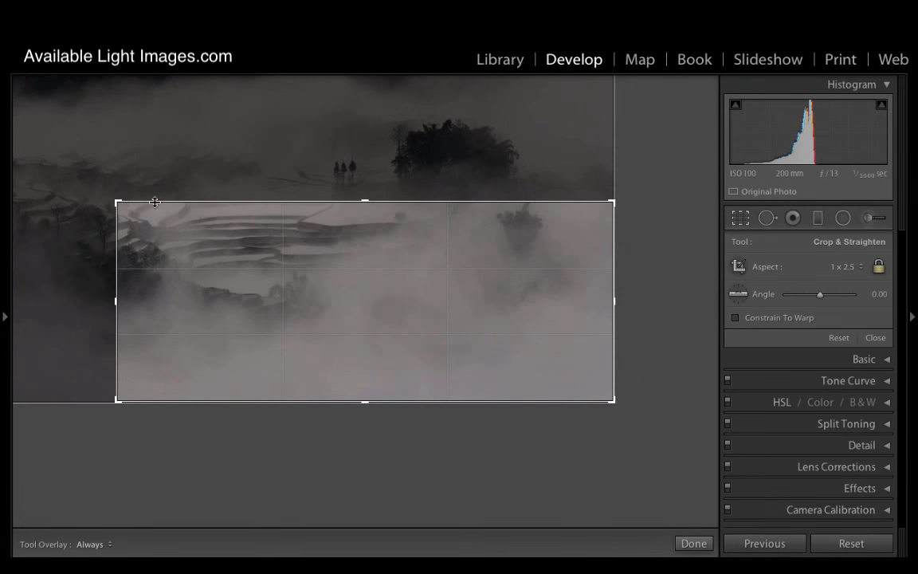
{"action": "left_click_drag", "start_coordinate": [117, 201], "coordinate": [40, 151]}
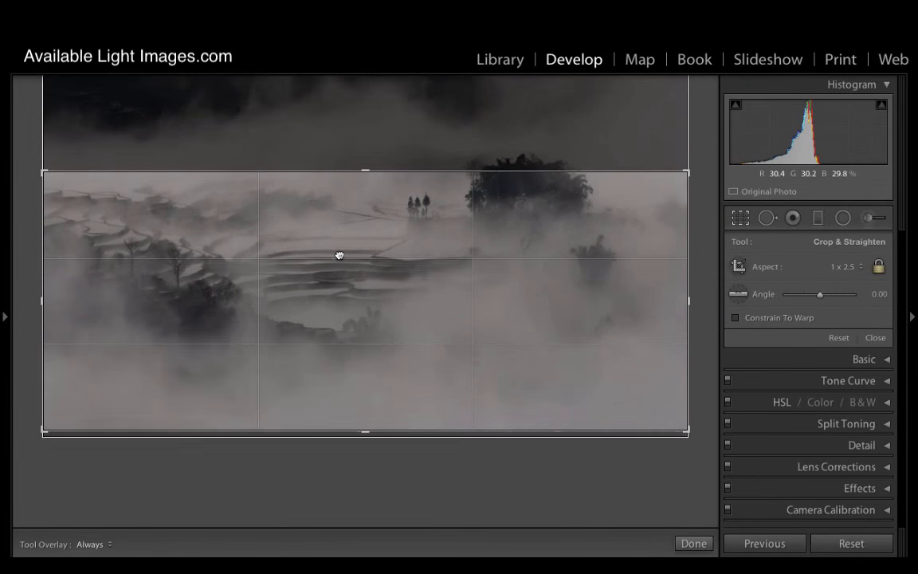
{"action": "left_click_drag", "start_coordinate": [339, 256], "coordinate": [335, 288]}
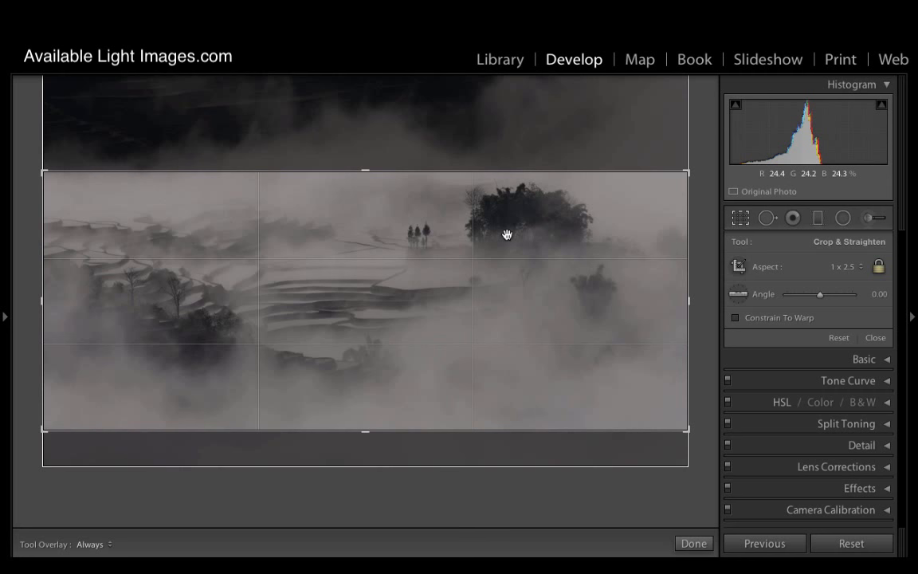
{"action": "key", "text": "Return"}
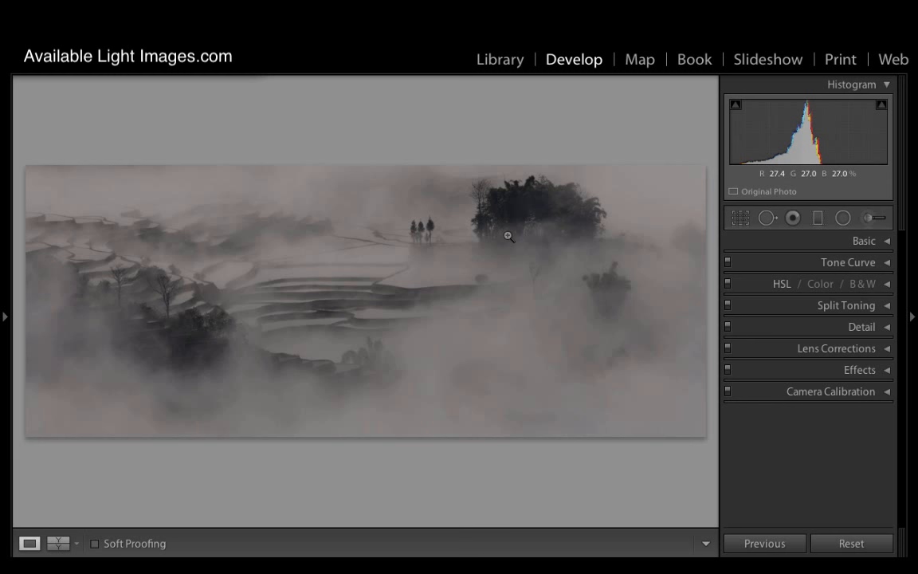
{"action": "left_click", "coordinate": [740, 219]}
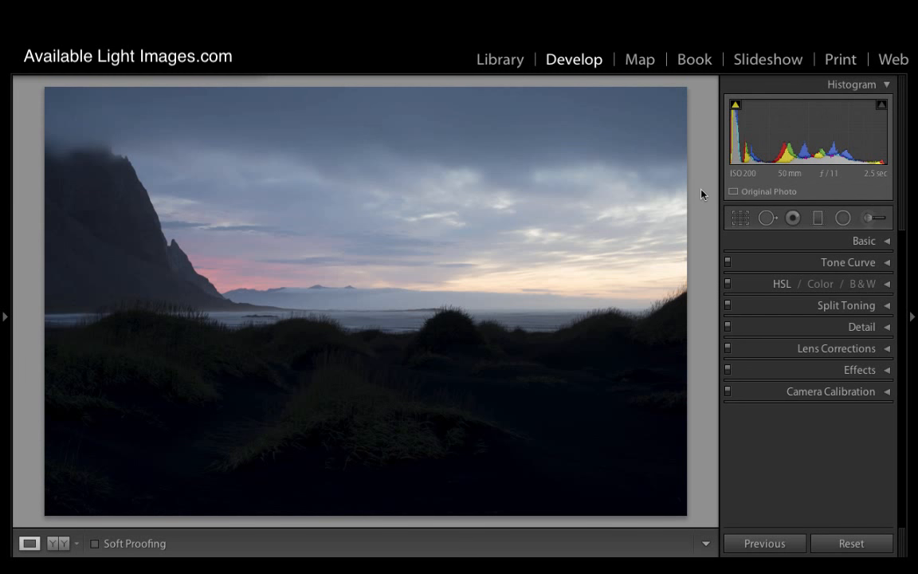
Adjust the dark coastal photo's tone to Exposure +0.40, Highlights −86, Shadows +89, Whites +36 and Blacks +16.
{"action": "left_click", "coordinate": [887, 241]}
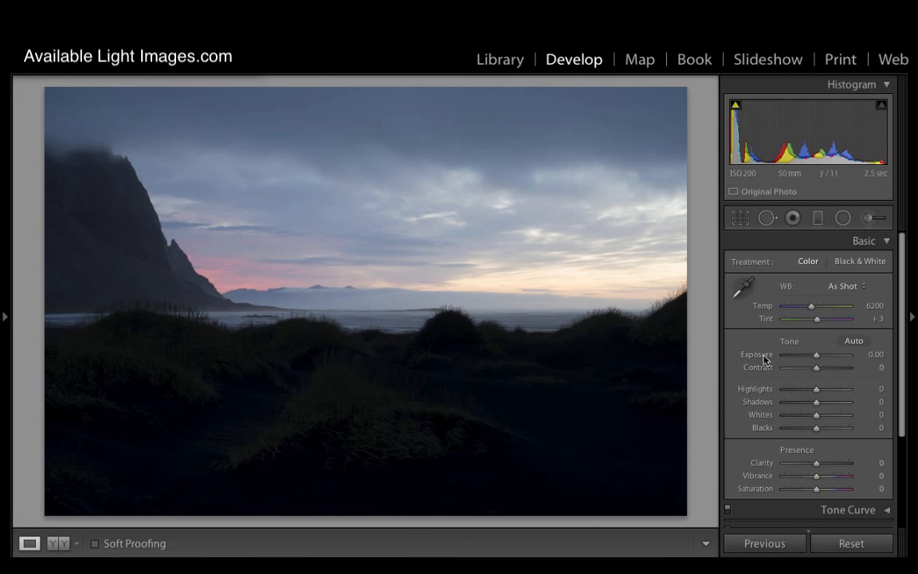
{"action": "left_click_drag", "start_coordinate": [815, 355], "coordinate": [796, 359]}
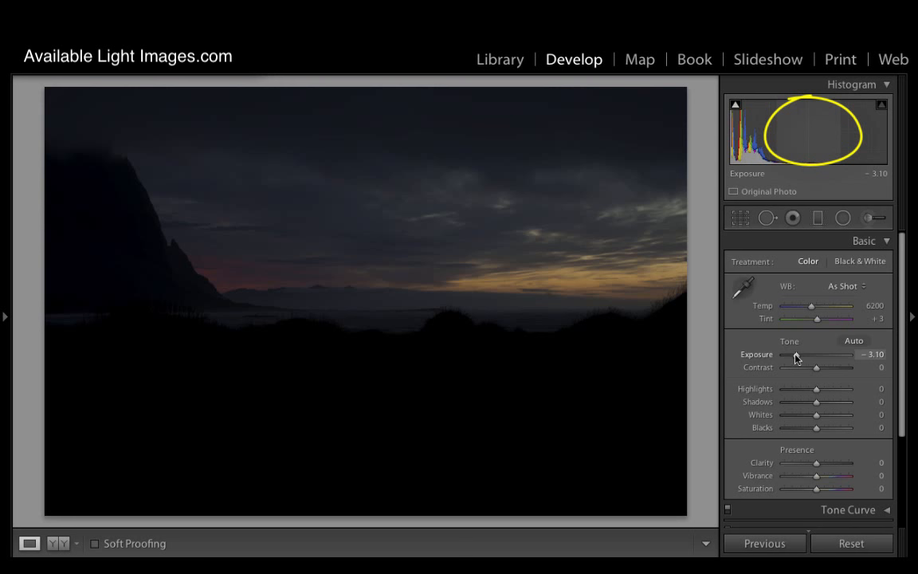
{"action": "left_click_drag", "start_coordinate": [795, 359], "coordinate": [812, 361]}
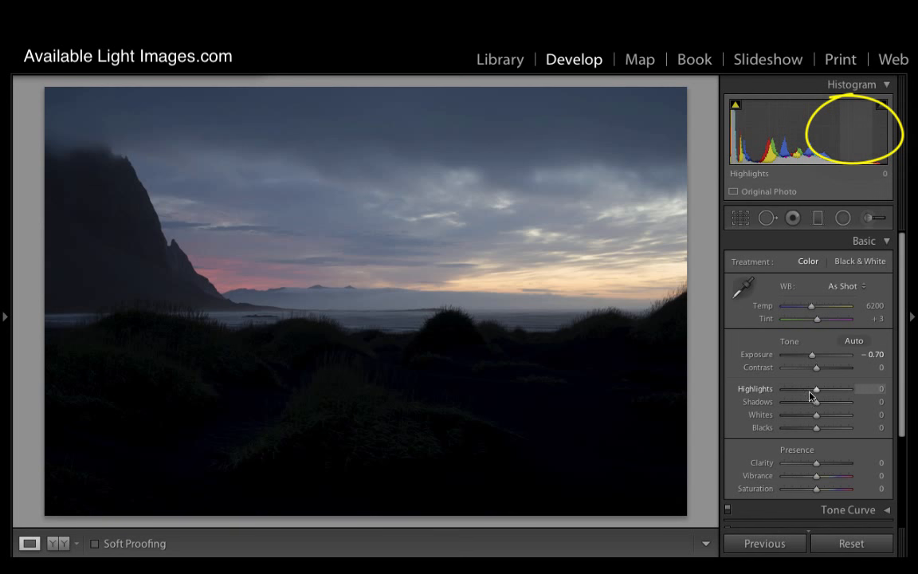
{"action": "left_click_drag", "start_coordinate": [817, 390], "coordinate": [791, 393]}
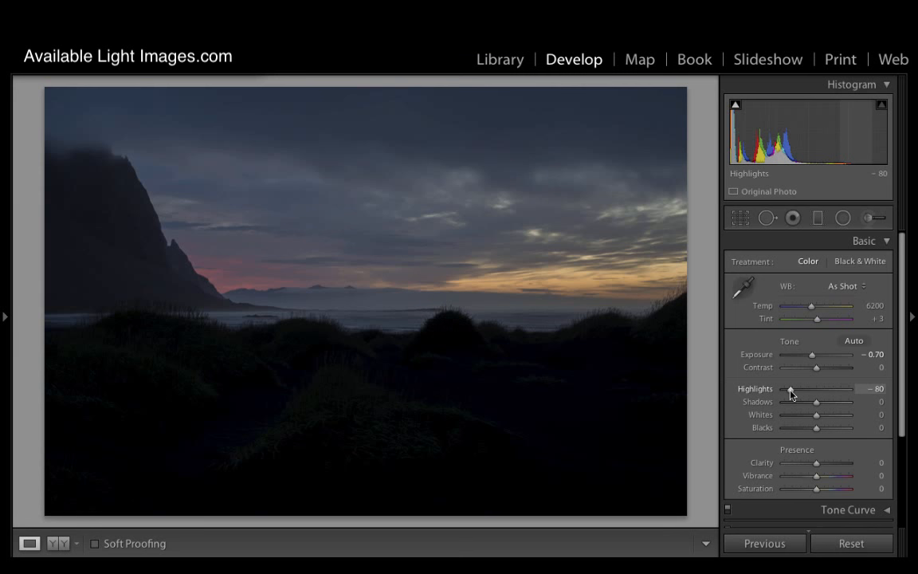
{"action": "mouse_move", "coordinate": [791, 393]}
{"action": "left_mouse_down"}
{"action": "mouse_move", "coordinate": [832, 389]}
{"action": "mouse_move", "coordinate": [797, 392]}
{"action": "mouse_move", "coordinate": [853, 407]}
{"action": "mouse_move", "coordinate": [845, 409]}
{"action": "left_mouse_up"}
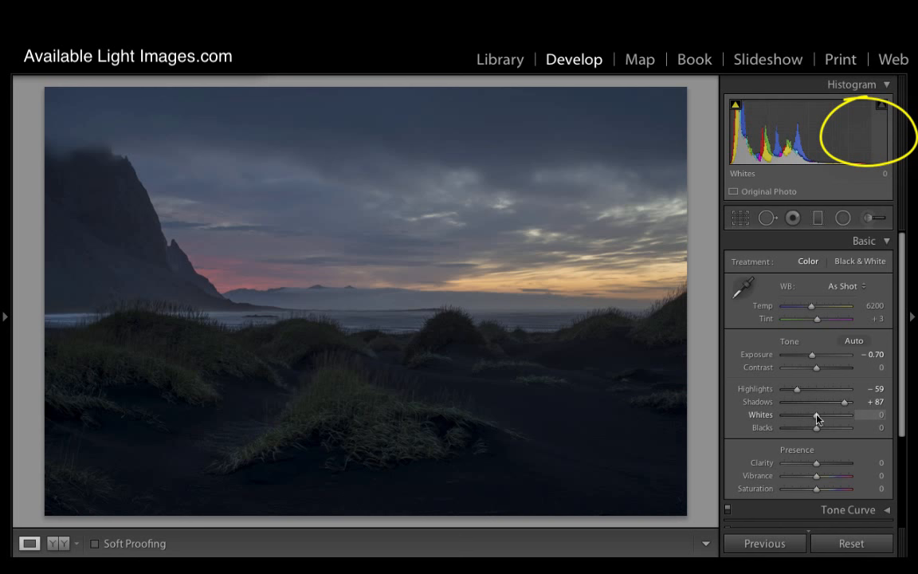
{"action": "mouse_move", "coordinate": [816, 416]}
{"action": "left_mouse_down"}
{"action": "mouse_move", "coordinate": [834, 415]}
{"action": "mouse_move", "coordinate": [795, 390]}
{"action": "left_mouse_up"}
{"action": "left_click_drag", "start_coordinate": [812, 357], "coordinate": [788, 390]}
{"action": "mouse_move", "coordinate": [834, 416]}
{"action": "left_mouse_down"}
{"action": "mouse_move", "coordinate": [815, 430]}
{"action": "mouse_move", "coordinate": [824, 433]}
{"action": "mouse_move", "coordinate": [846, 404]}
{"action": "left_mouse_up"}
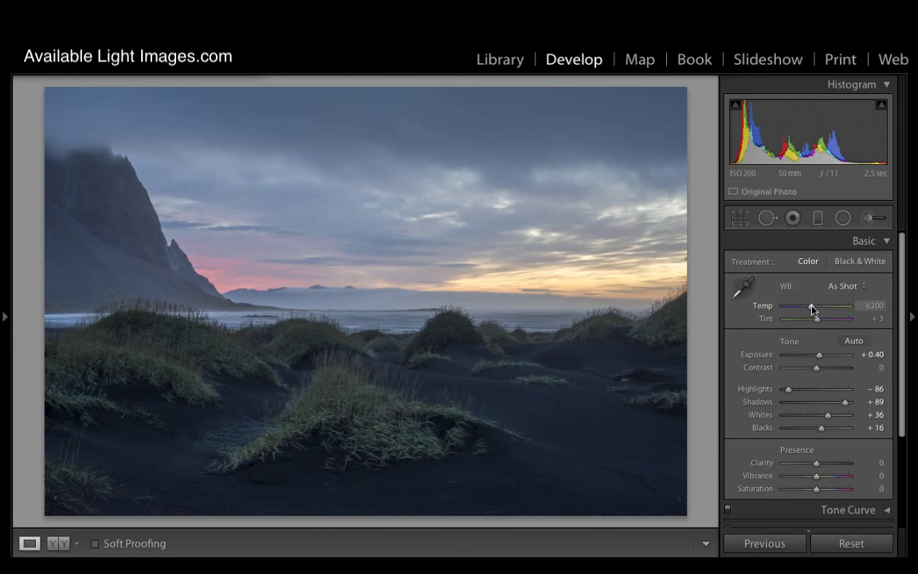
Try a colour temperature of 5650 and the Cloudy, Shade and Fluorescent white balance presets on the coastal photo.
{"action": "mouse_move", "coordinate": [813, 310]}
{"action": "left_mouse_down"}
{"action": "mouse_move", "coordinate": [804, 312]}
{"action": "mouse_move", "coordinate": [829, 315]}
{"action": "mouse_move", "coordinate": [808, 315]}
{"action": "left_mouse_up"}
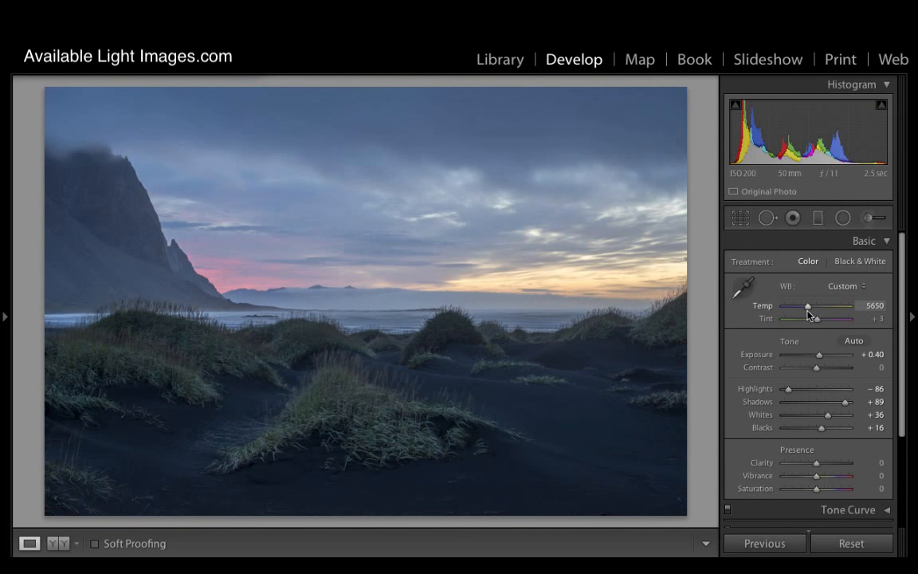
{"action": "left_click", "coordinate": [858, 287]}
{"action": "left_click", "coordinate": [838, 235]}
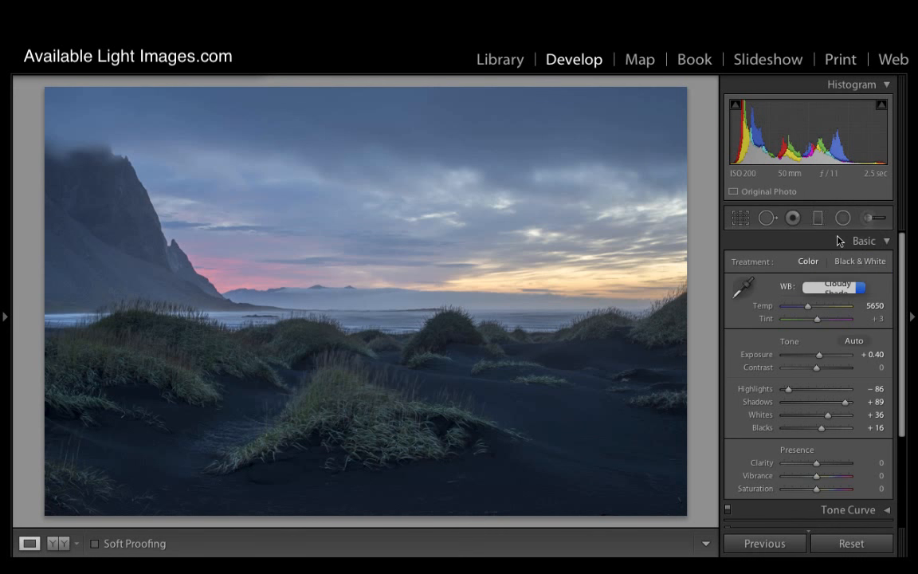
{"action": "left_click", "coordinate": [856, 286]}
{"action": "left_click", "coordinate": [858, 294]}
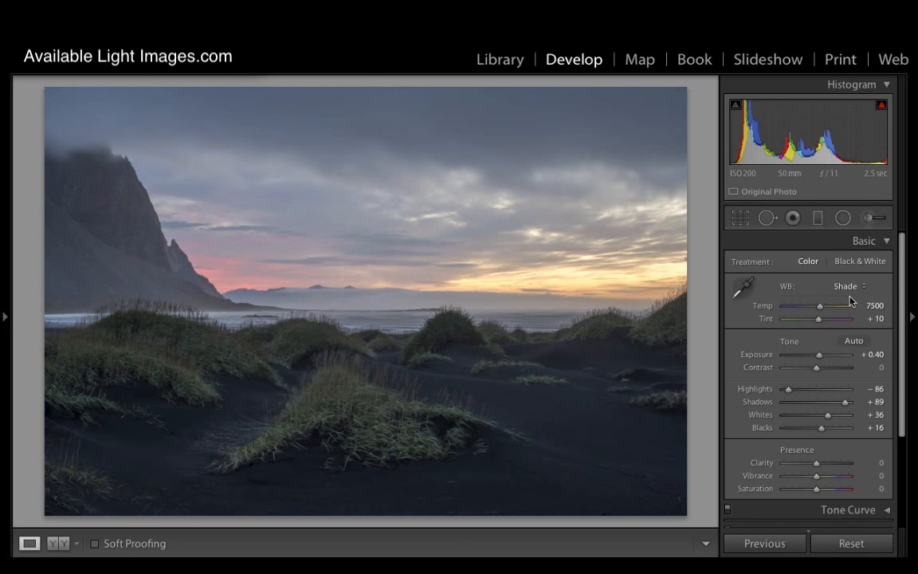
{"action": "left_click", "coordinate": [858, 290]}
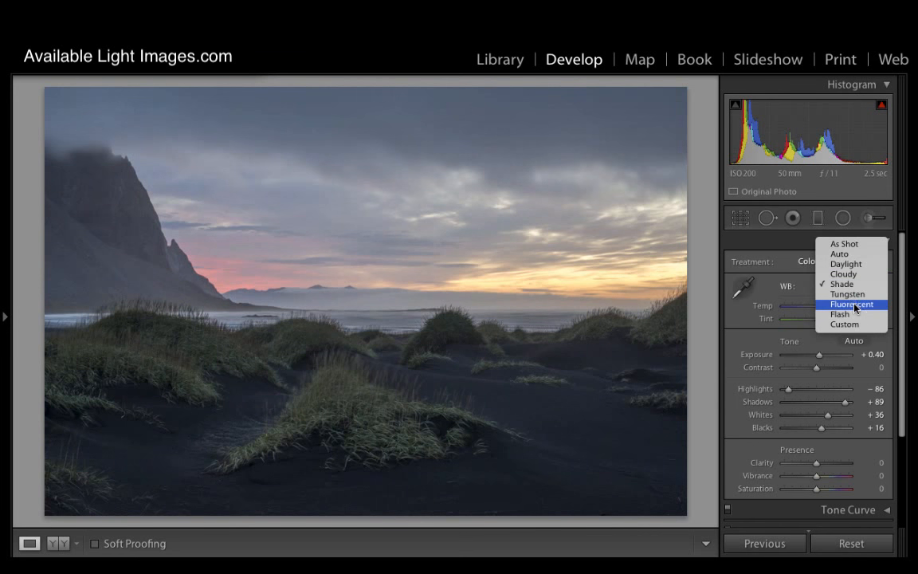
{"action": "left_click", "coordinate": [856, 307]}
Set the coastal photo's white balance to the Daylight preset.
{"action": "left_click", "coordinate": [862, 288]}
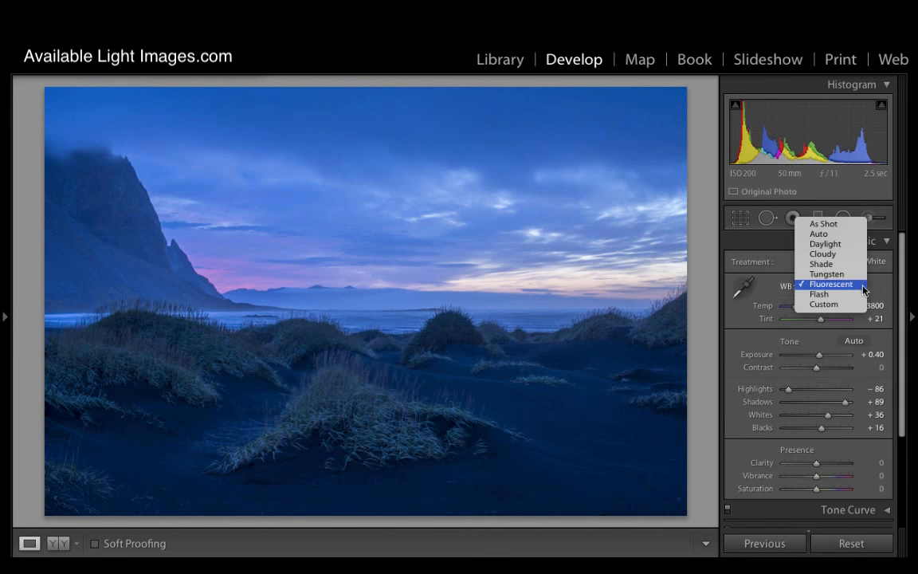
{"action": "left_click", "coordinate": [840, 243]}
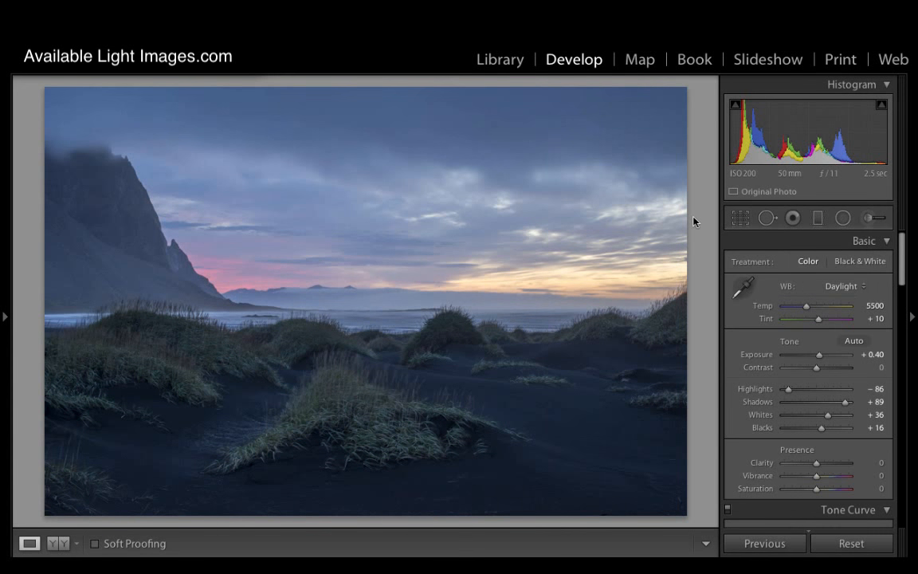
Try the White Balance Selector on the pale haze along the horizon and fine-tune the colour temperature to 5988.
{"action": "left_click", "coordinate": [742, 289]}
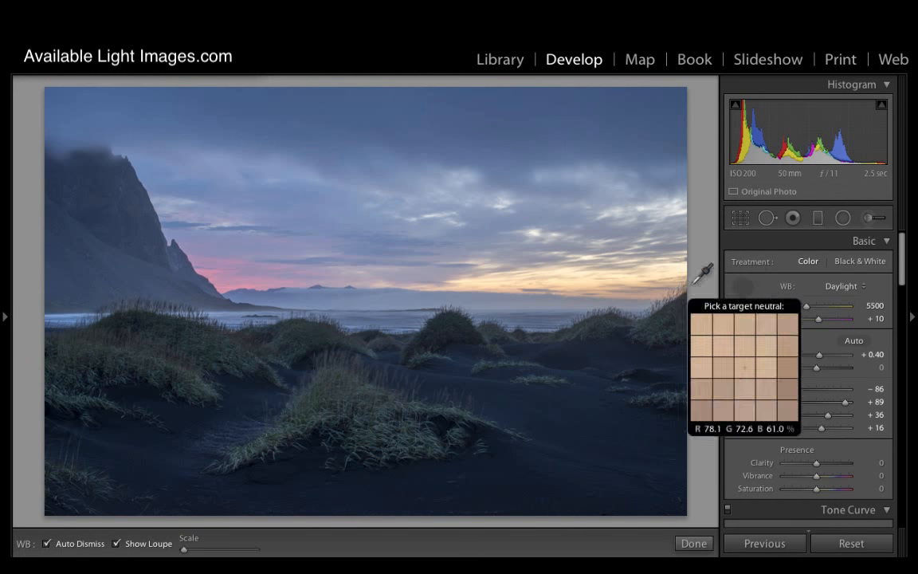
{"action": "left_click", "coordinate": [573, 296]}
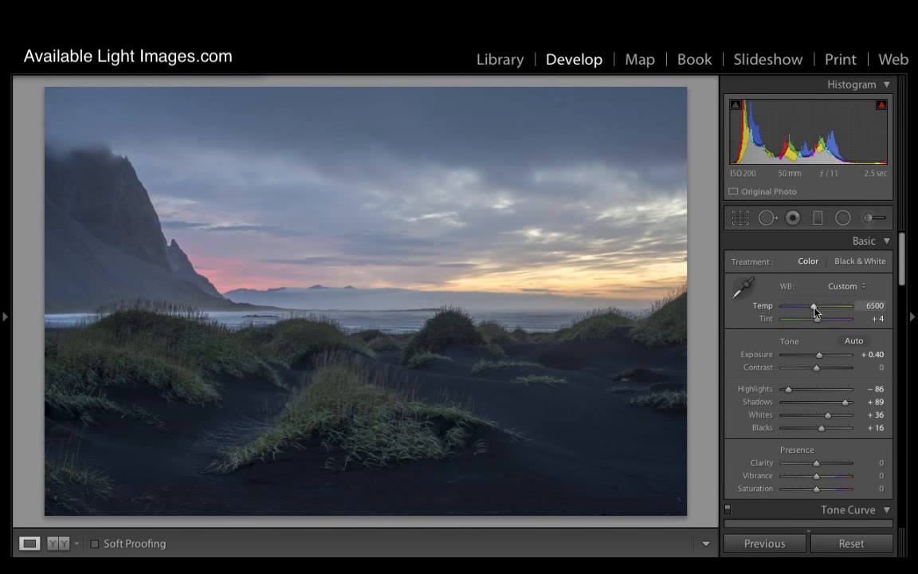
{"action": "left_click_drag", "start_coordinate": [814, 311], "coordinate": [810, 309]}
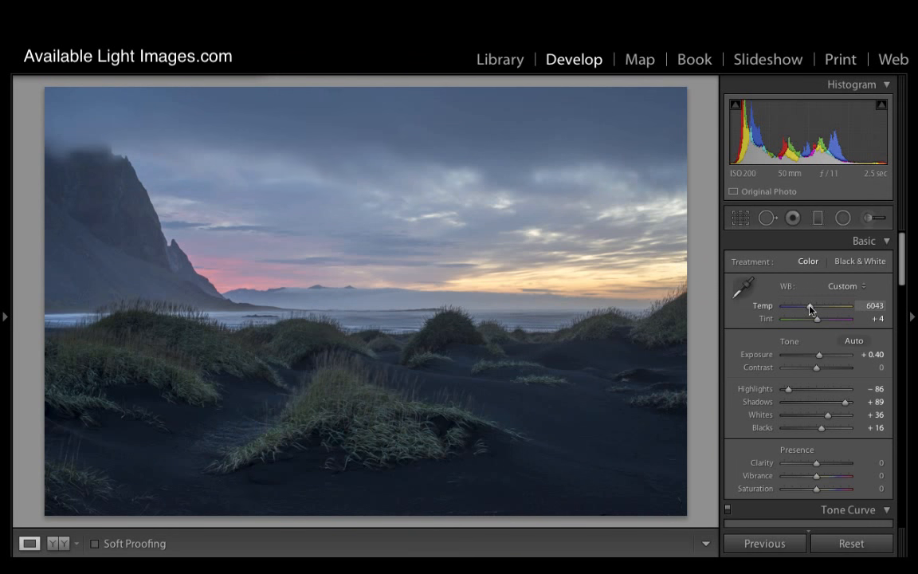
Try other neutral points along the horizon with the White Balance Selector, and return the white balance to Daylight.
{"action": "left_click", "coordinate": [743, 291]}
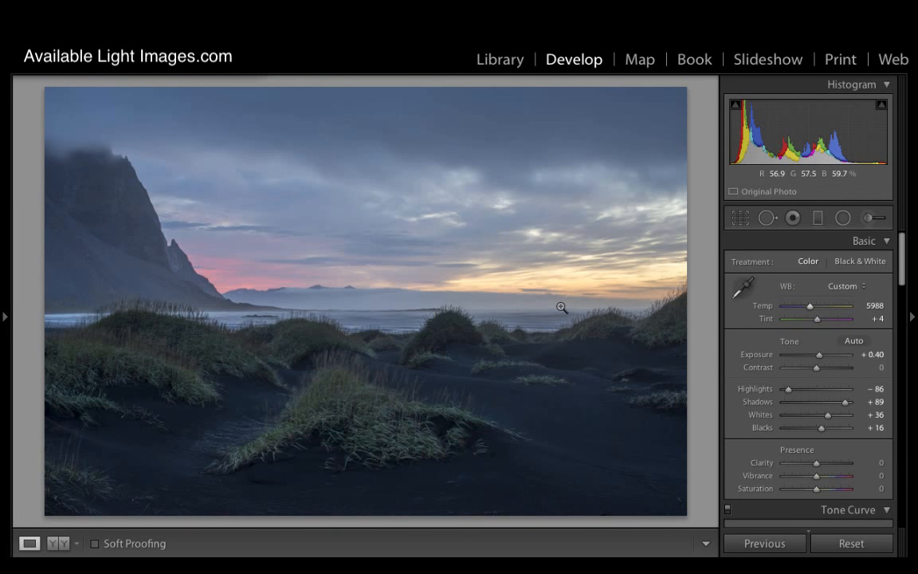
{"action": "key", "text": "w"}
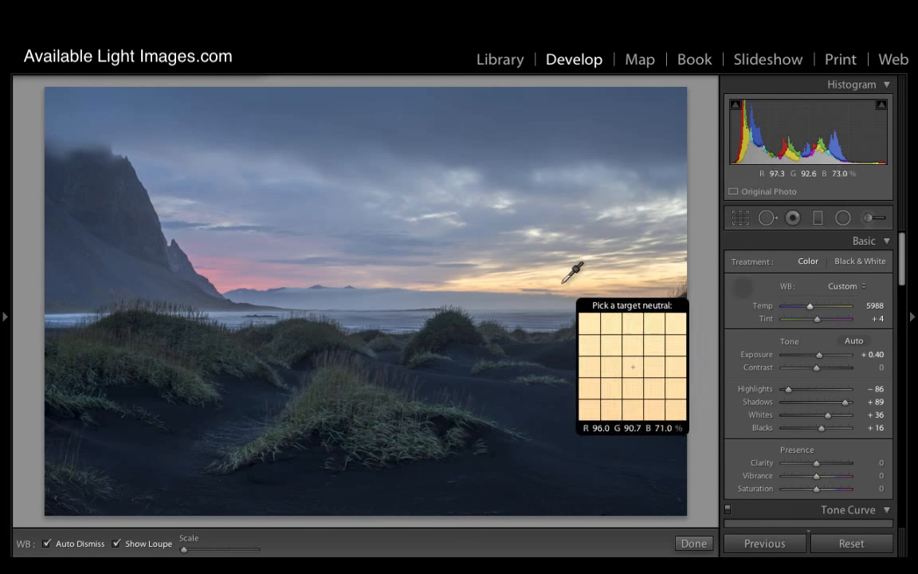
{"action": "left_click", "coordinate": [491, 287]}
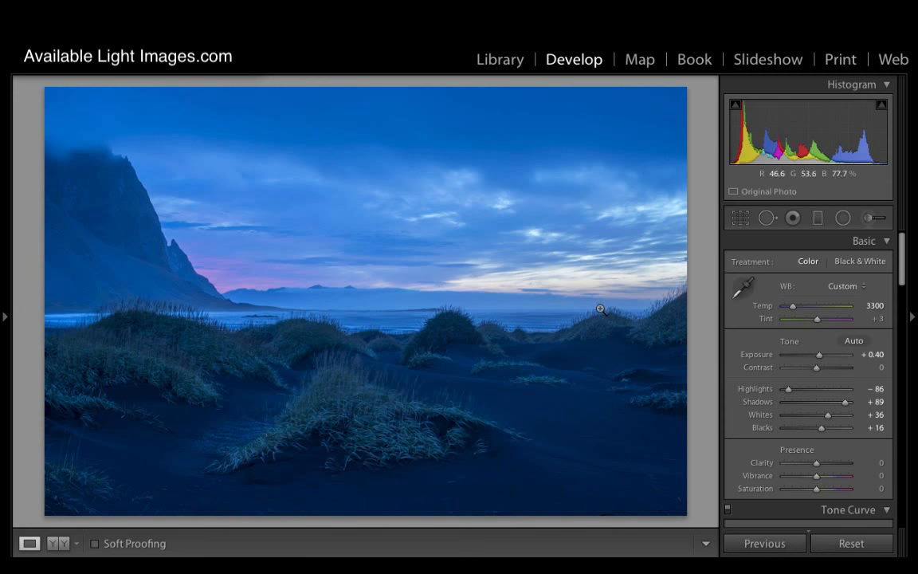
{"action": "left_click", "coordinate": [742, 288]}
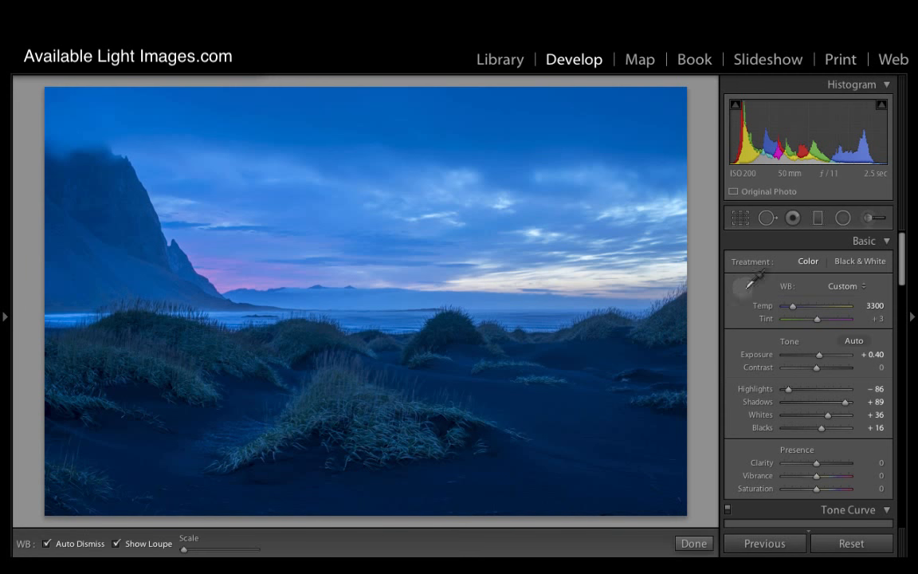
{"action": "left_click", "coordinate": [317, 306]}
{"action": "left_click", "coordinate": [743, 288]}
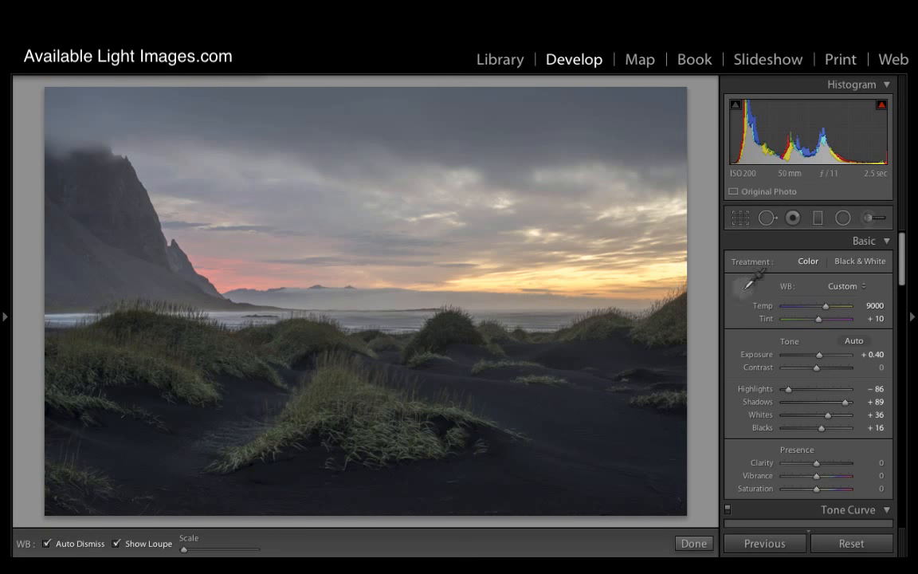
{"action": "left_click", "coordinate": [582, 304]}
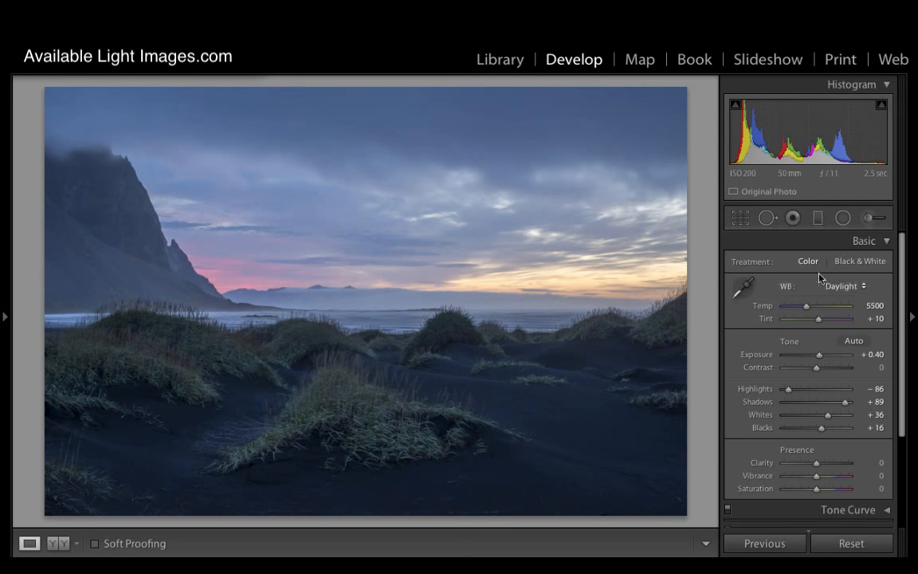
Try Clarity at +28 and +100, and set Clarity to −51, Vibrance to +20 and Saturation to +11.
{"action": "scroll", "coordinate": [902, 379], "scroll_direction": "down", "scroll_amount": 3}
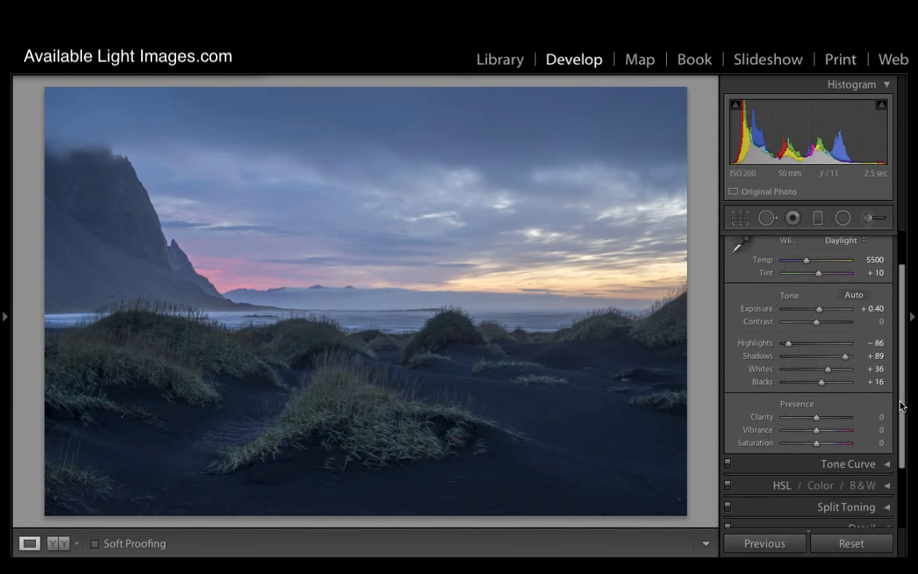
{"action": "left_click_drag", "start_coordinate": [815, 416], "coordinate": [824, 417]}
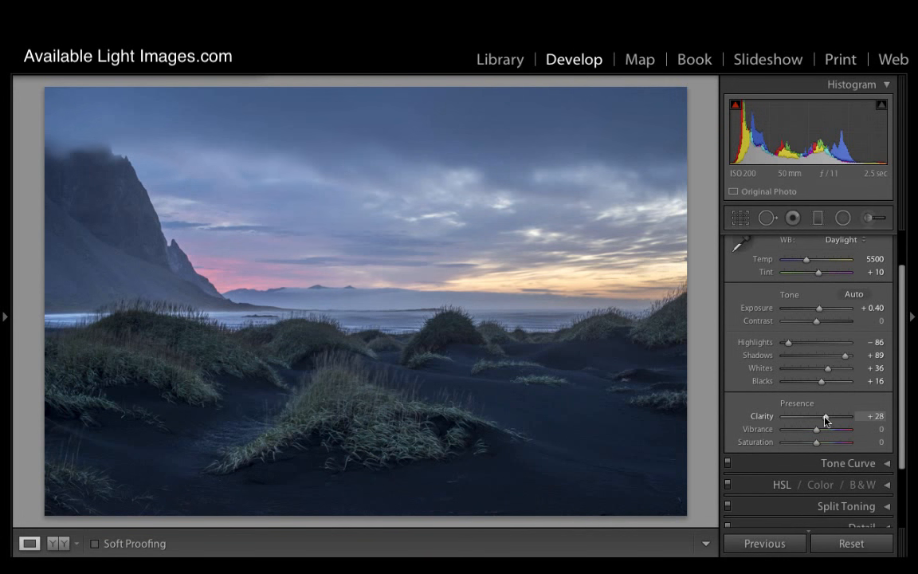
{"action": "left_click_drag", "start_coordinate": [825, 420], "coordinate": [823, 421]}
{"action": "left_click_drag", "start_coordinate": [824, 421], "coordinate": [854, 422]}
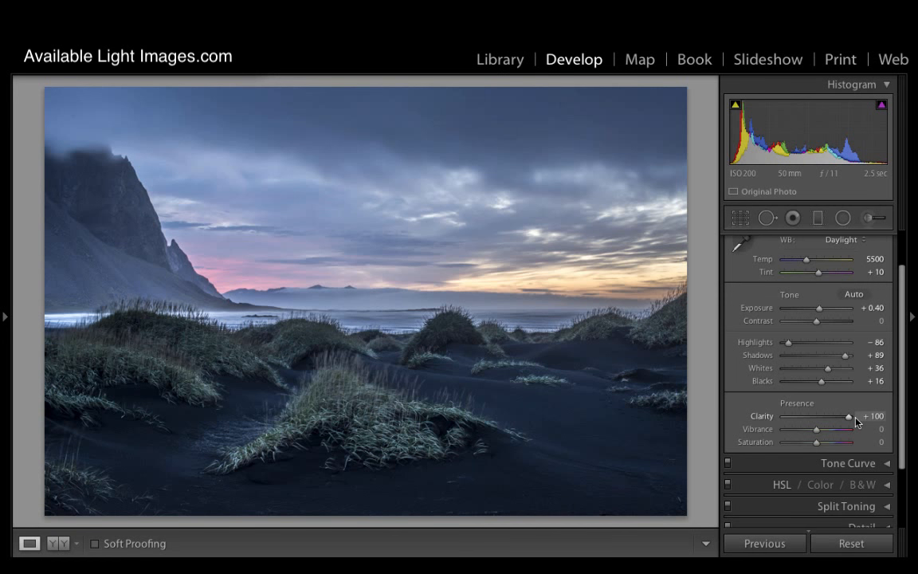
{"action": "left_click_drag", "start_coordinate": [854, 421], "coordinate": [791, 420]}
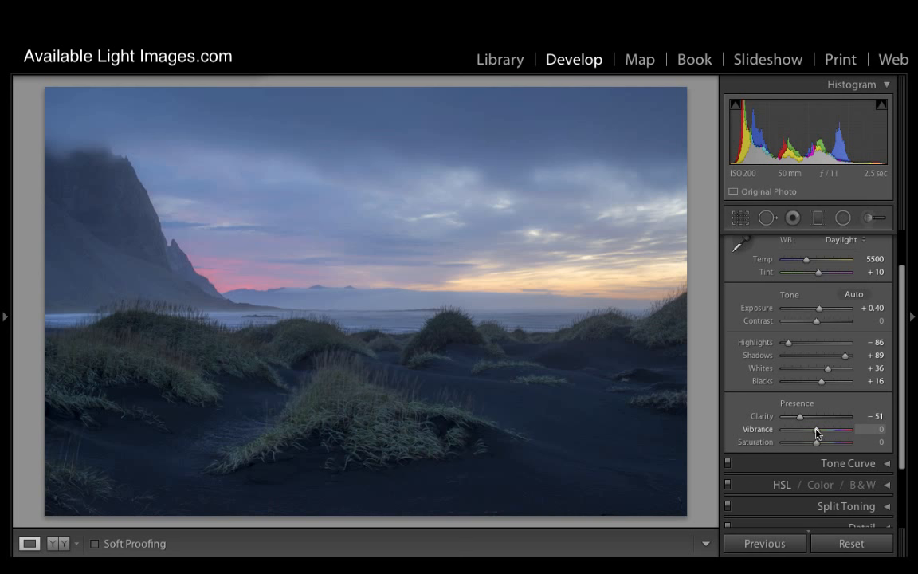
{"action": "left_click_drag", "start_coordinate": [816, 432], "coordinate": [825, 433]}
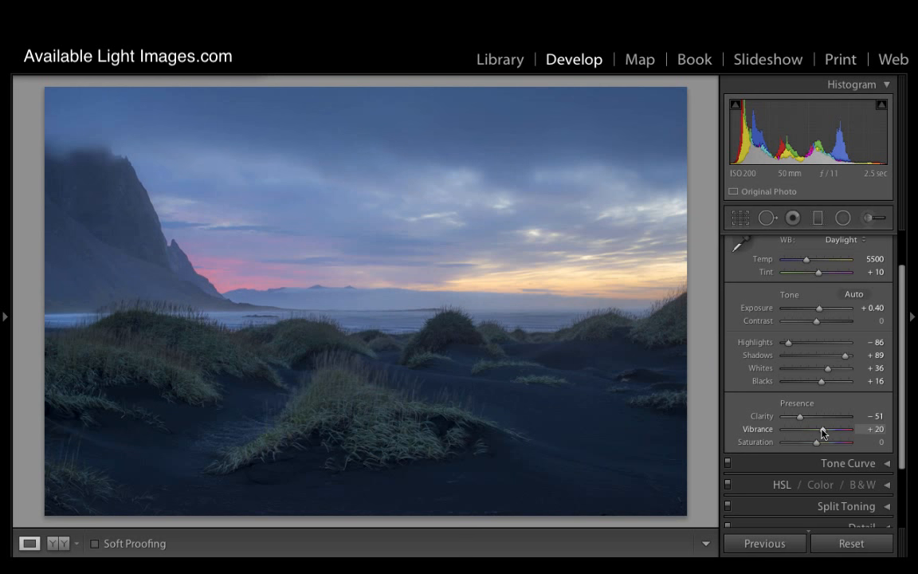
{"action": "left_click_drag", "start_coordinate": [816, 445], "coordinate": [820, 446]}
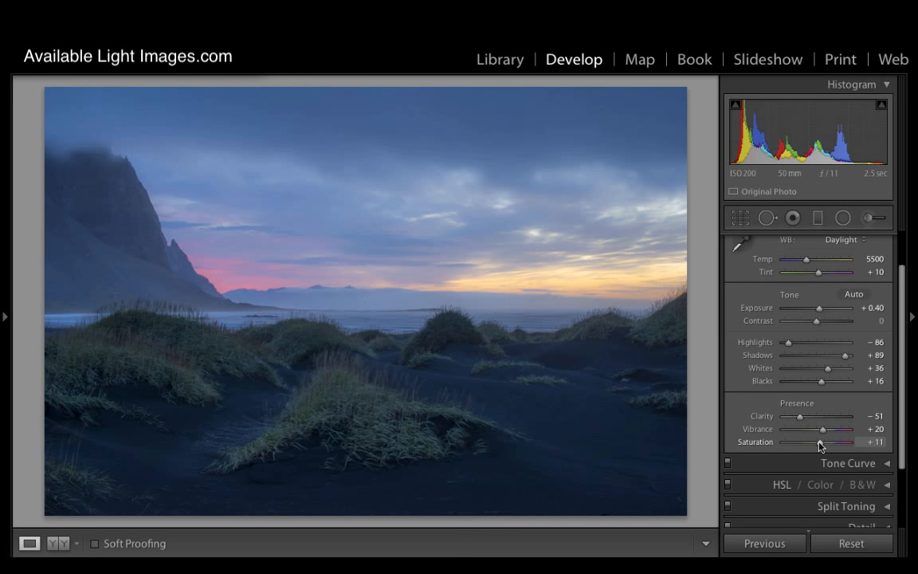
Shape the RGB tone curve directly on the photo, brightening the horizon highlights, adding a midtone sky point and darkening the foreground shadows.
{"action": "left_click_drag", "start_coordinate": [902, 386], "coordinate": [897, 451]}
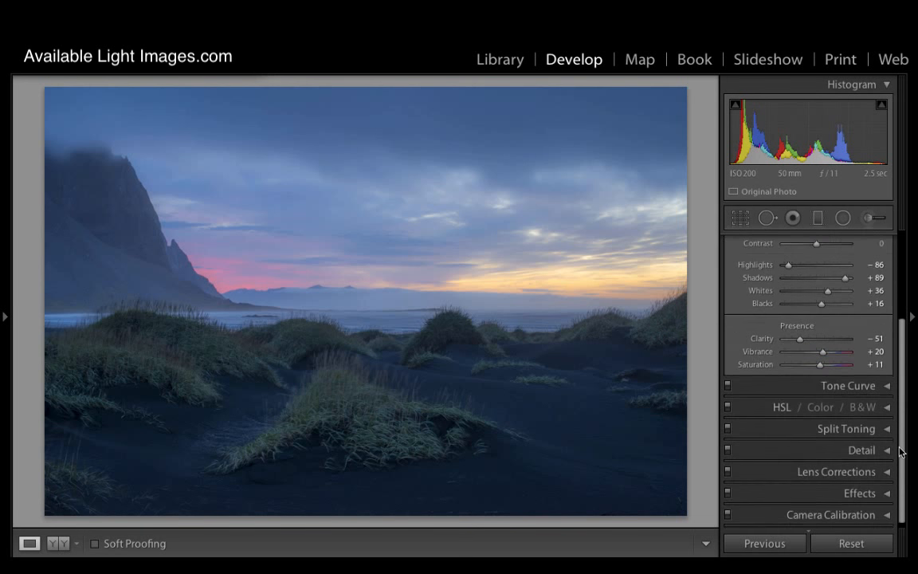
{"action": "left_click", "coordinate": [887, 386]}
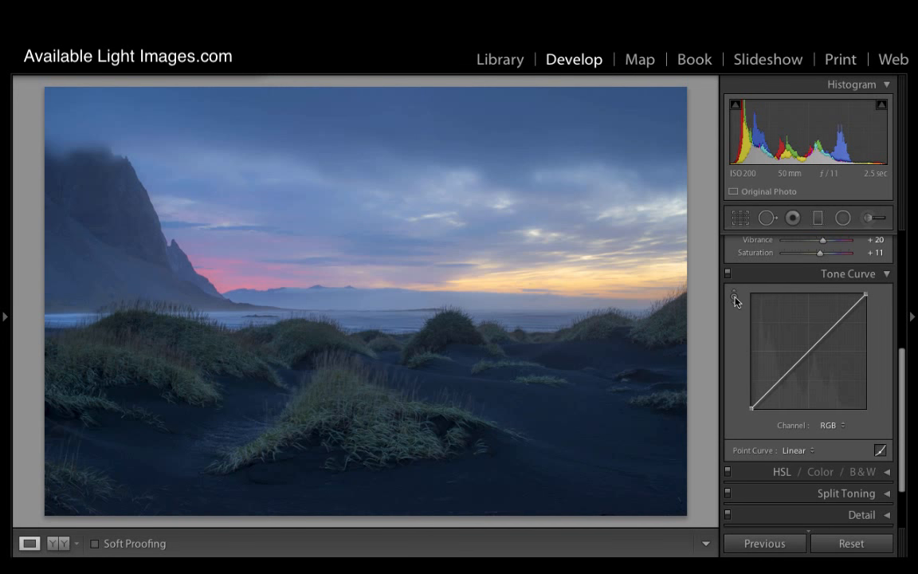
{"action": "left_click", "coordinate": [734, 297]}
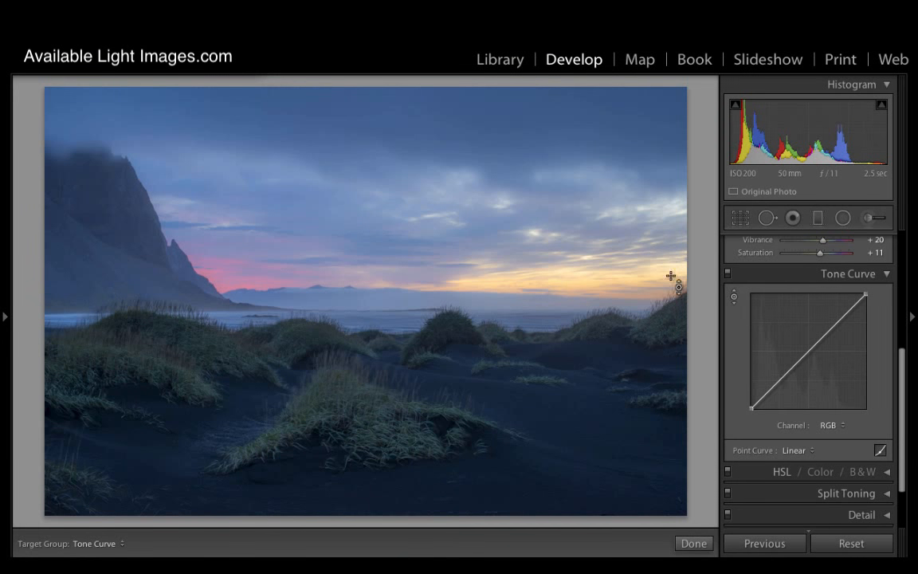
{"action": "left_click_drag", "start_coordinate": [497, 283], "coordinate": [497, 254]}
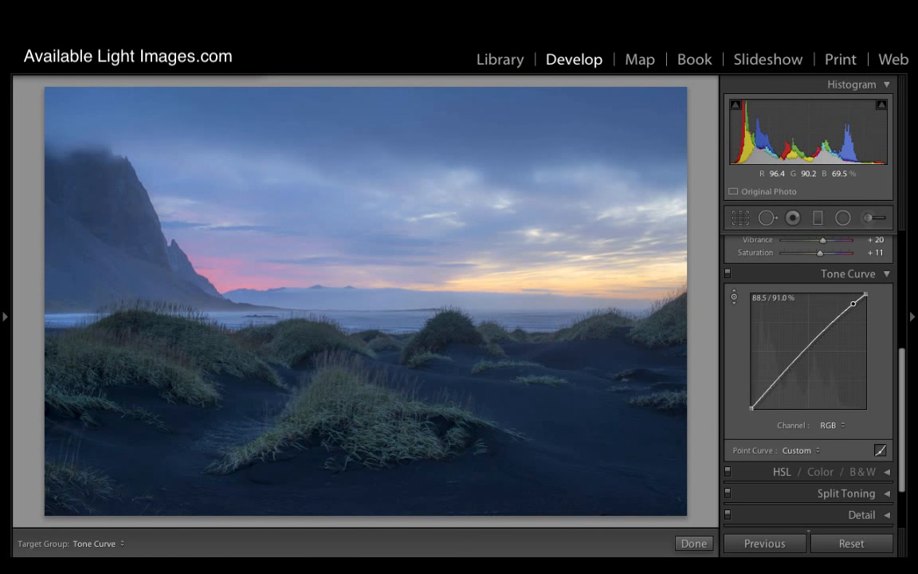
{"action": "left_click_drag", "start_coordinate": [342, 272], "coordinate": [343, 243]}
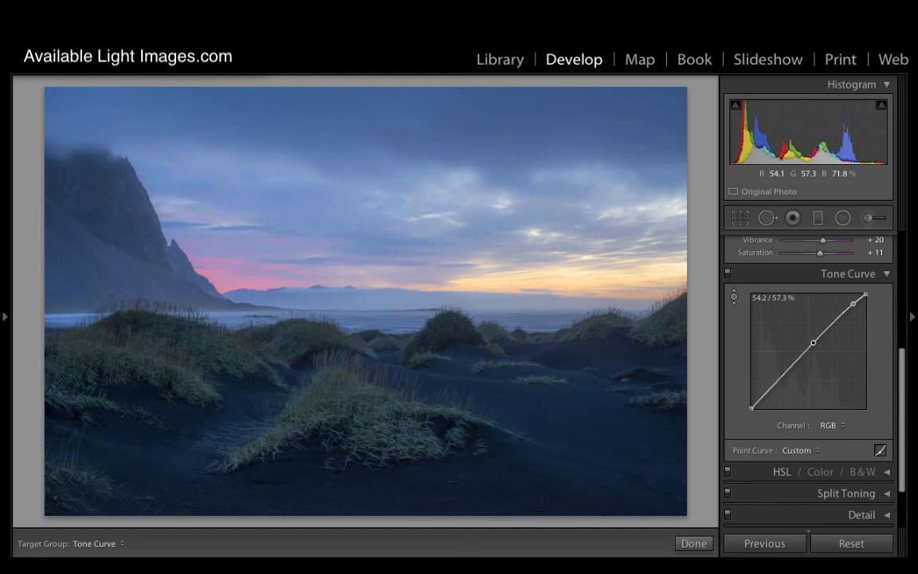
{"action": "left_click_drag", "start_coordinate": [251, 392], "coordinate": [251, 408]}
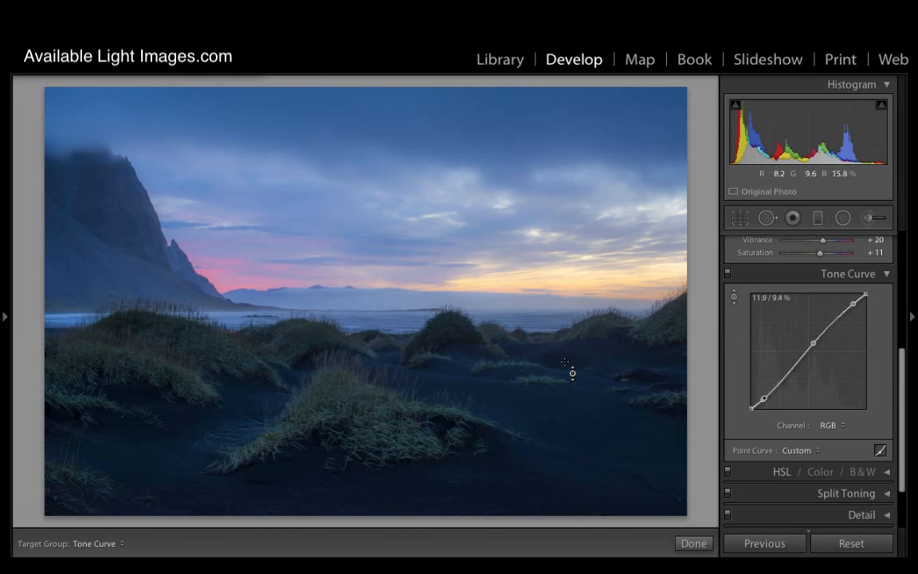
Show the sharpening and noise reduction settings, and collapse the Basic, Tone Curve and Detail sections.
{"action": "scroll", "coordinate": [901, 367], "scroll_direction": "down", "scroll_amount": 3}
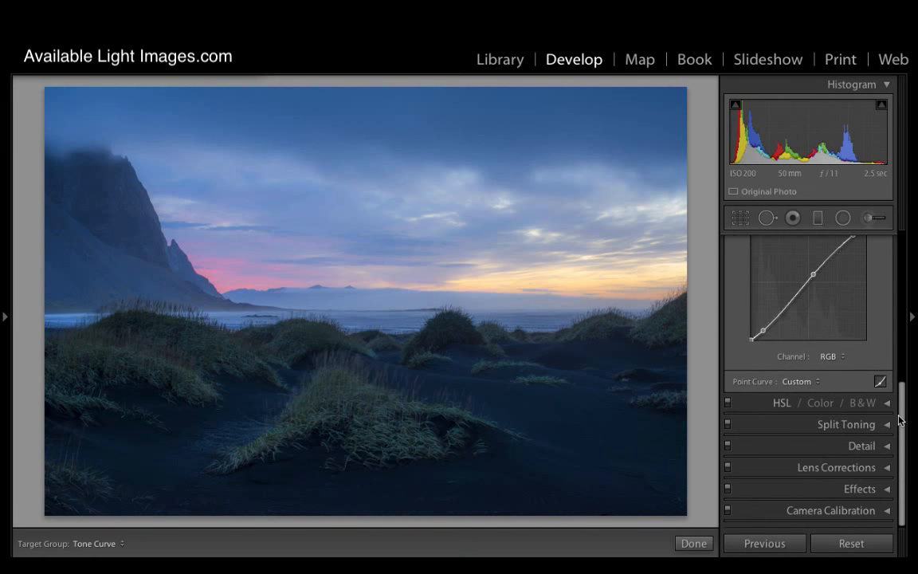
{"action": "left_click", "coordinate": [888, 445]}
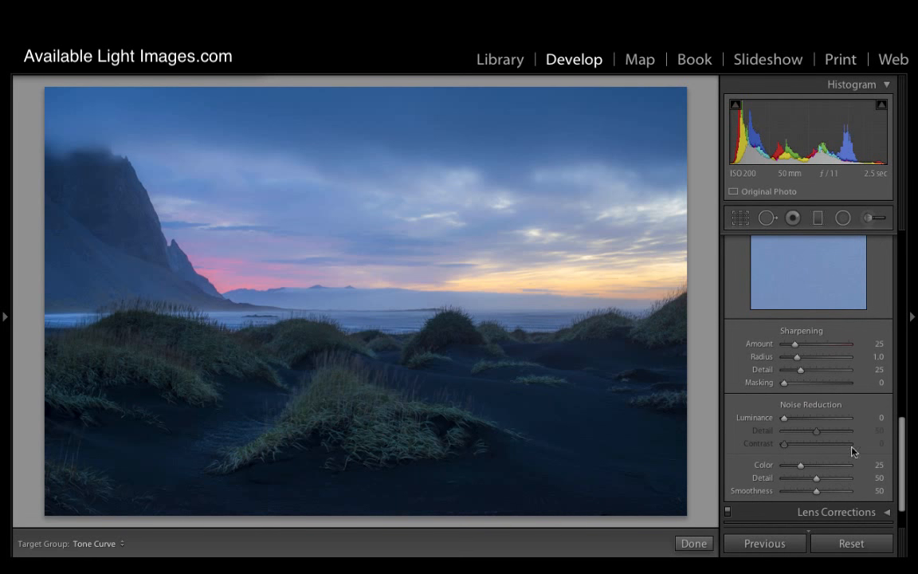
{"action": "left_click_drag", "start_coordinate": [903, 463], "coordinate": [903, 247]}
{"action": "left_click", "coordinate": [887, 241]}
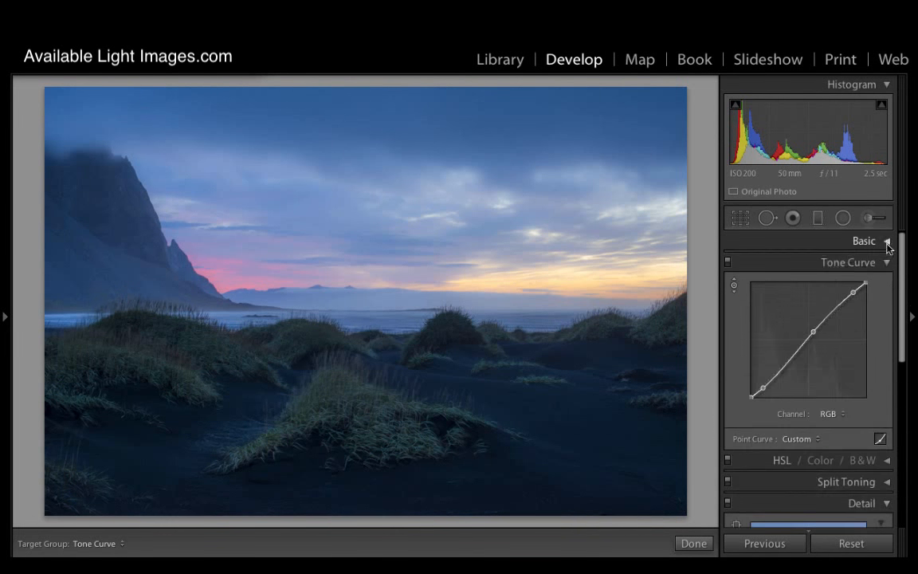
{"action": "left_click", "coordinate": [888, 263]}
{"action": "left_click", "coordinate": [888, 327]}
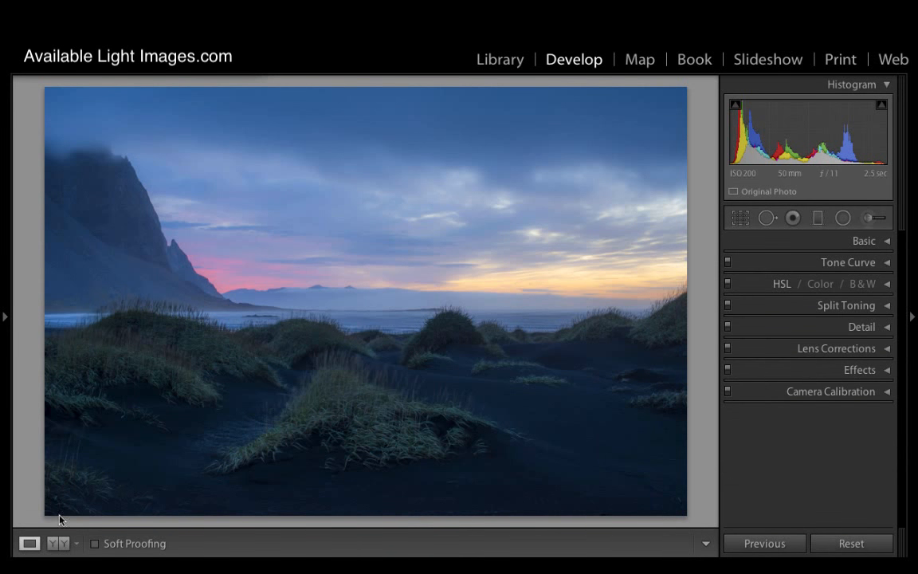
Compare the photo before and after editing, first side by side and as a left/right split.
{"action": "left_click", "coordinate": [56, 544]}
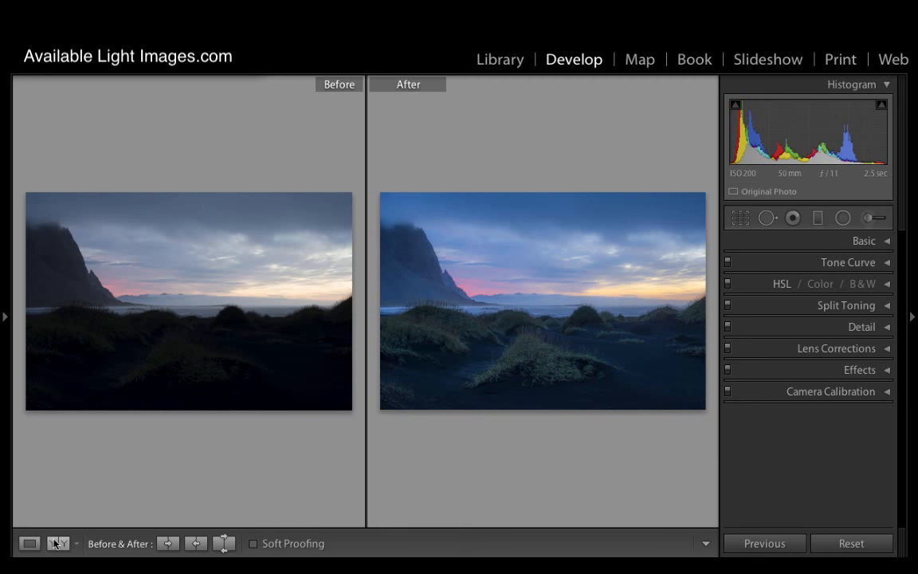
{"action": "left_click", "coordinate": [55, 543]}
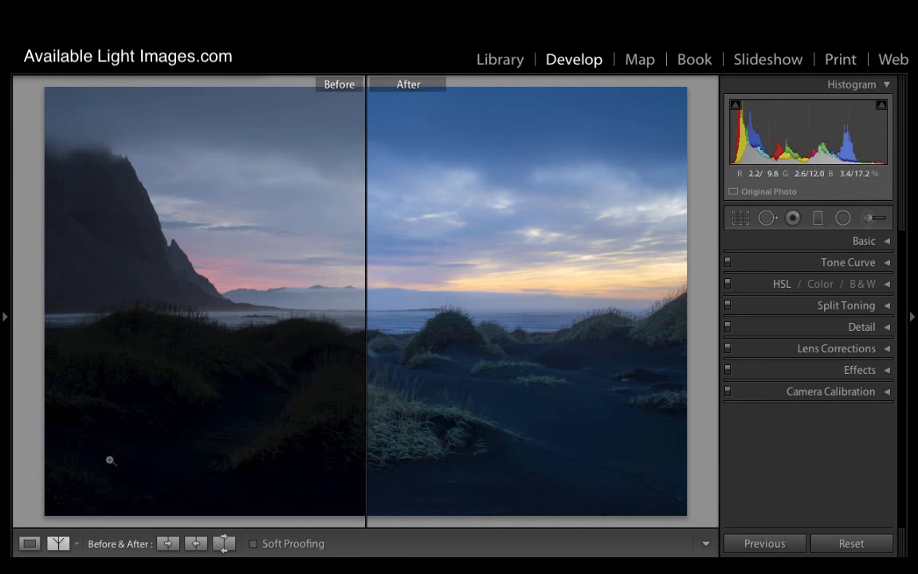